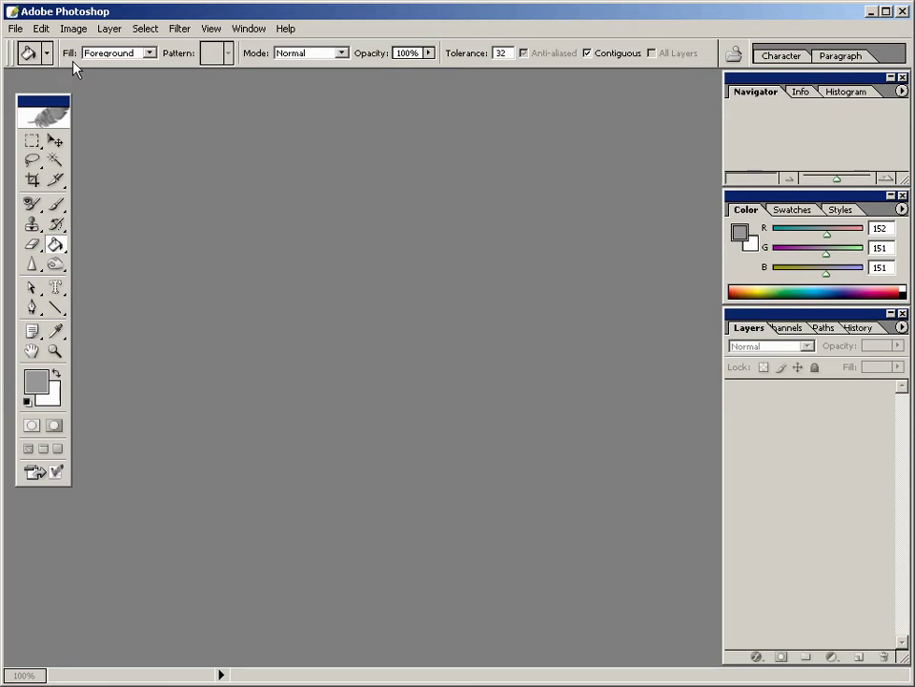
Start a new document with Width and Height both set to 400 pixels
click(16, 29)
click(23, 53)
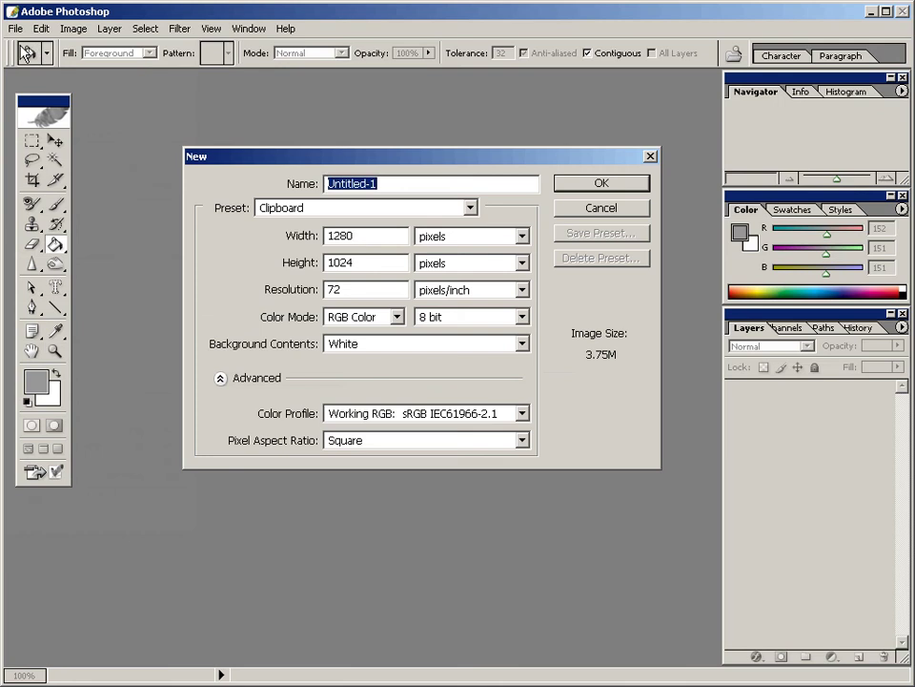
click(359, 238)
click(292, 237)
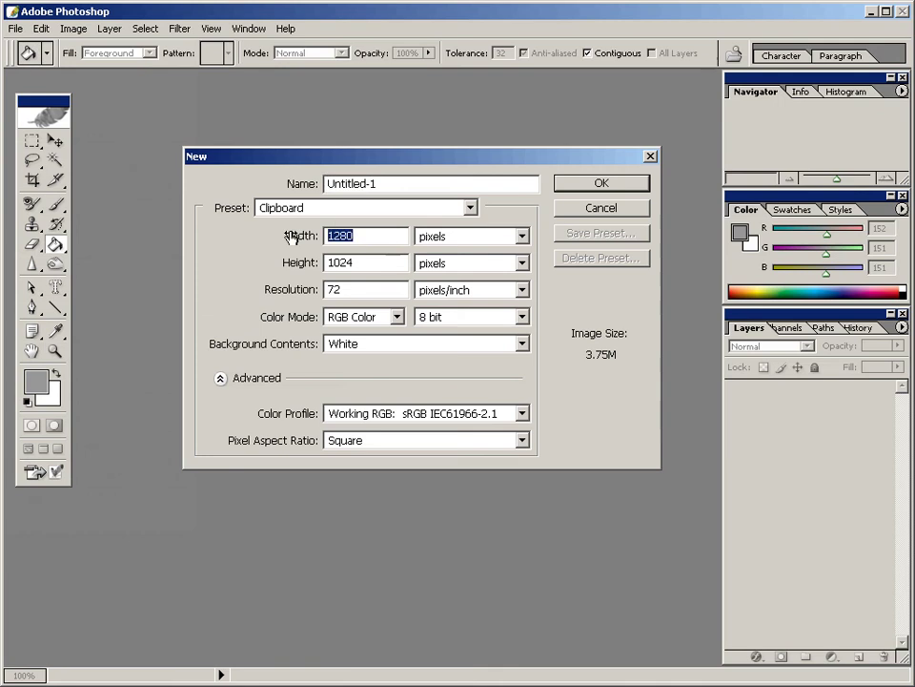
text(400)
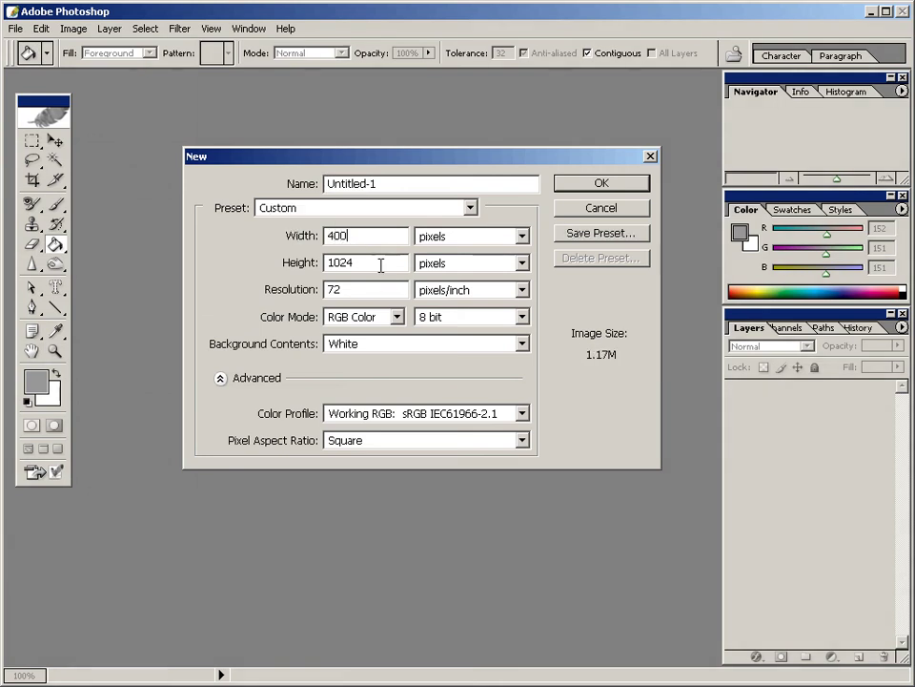
click(296, 261)
text(400)
click(307, 294)
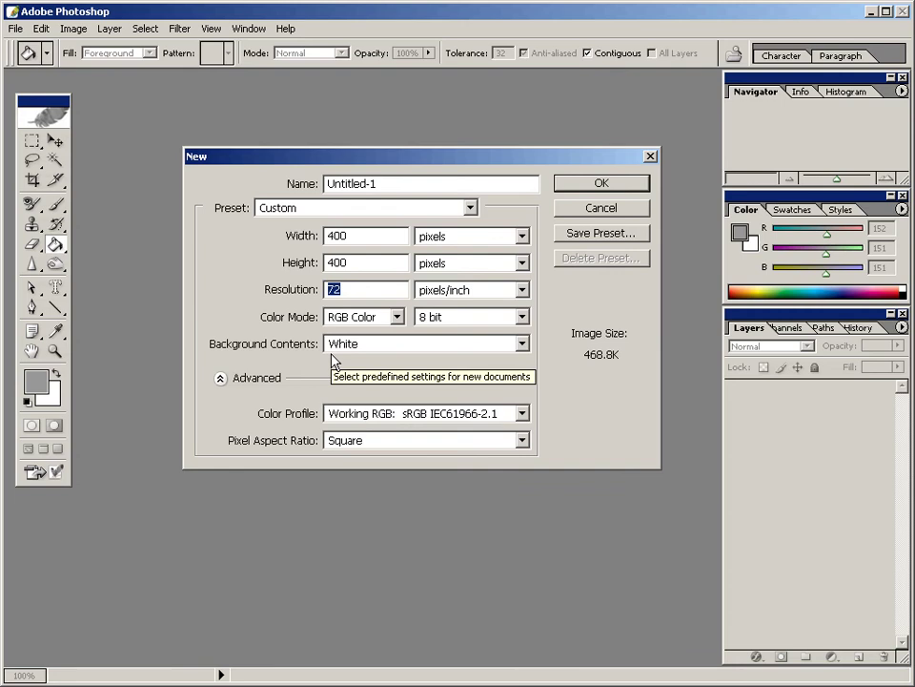
Create the 400×400 document and set the foreground colour to #702d07
click(577, 185)
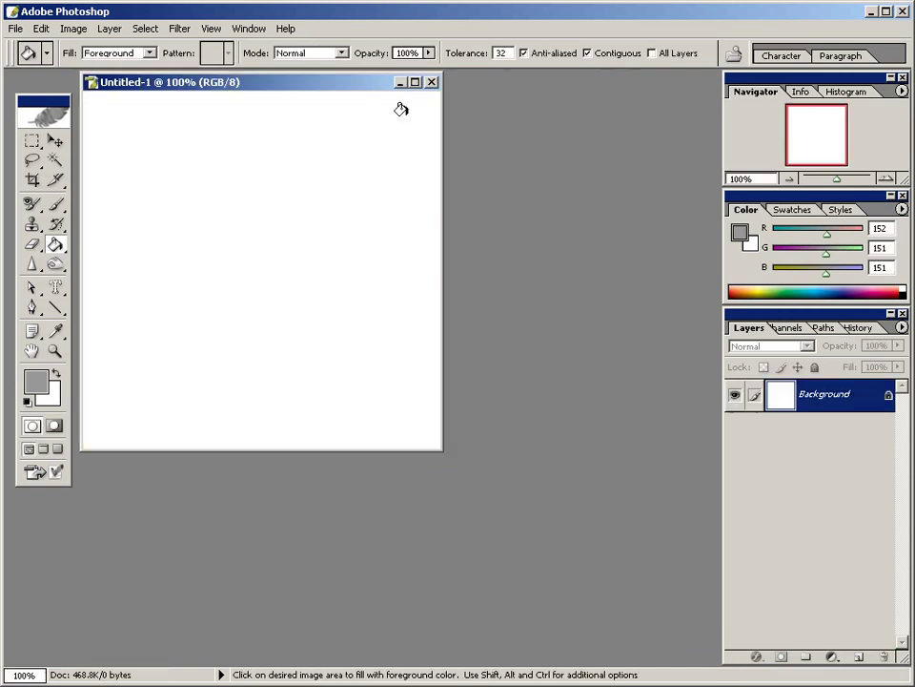
drag(229, 84, 379, 159)
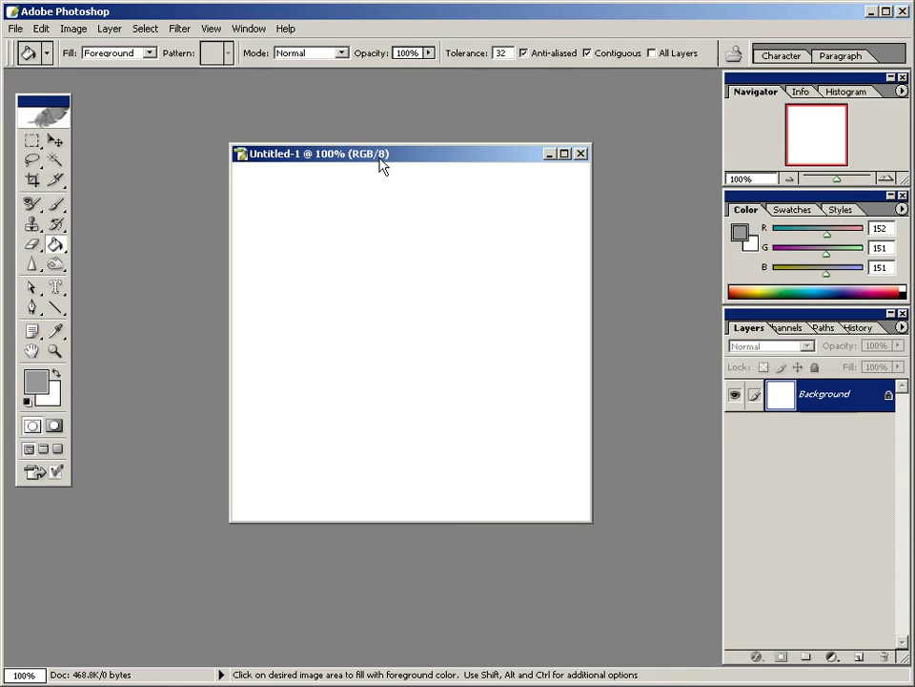
click(33, 386)
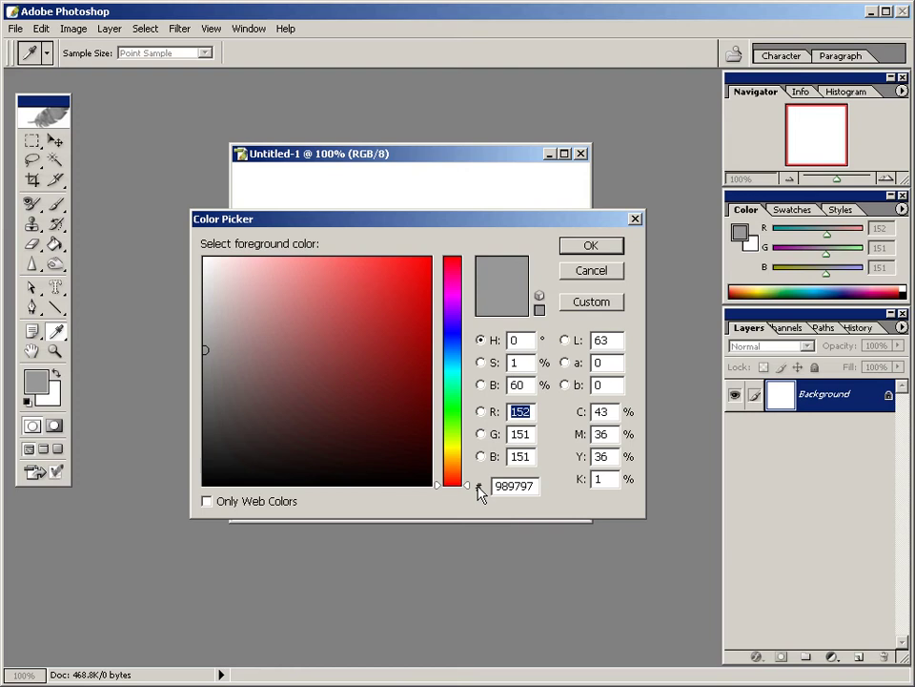
drag(536, 486, 490, 495)
text(70)
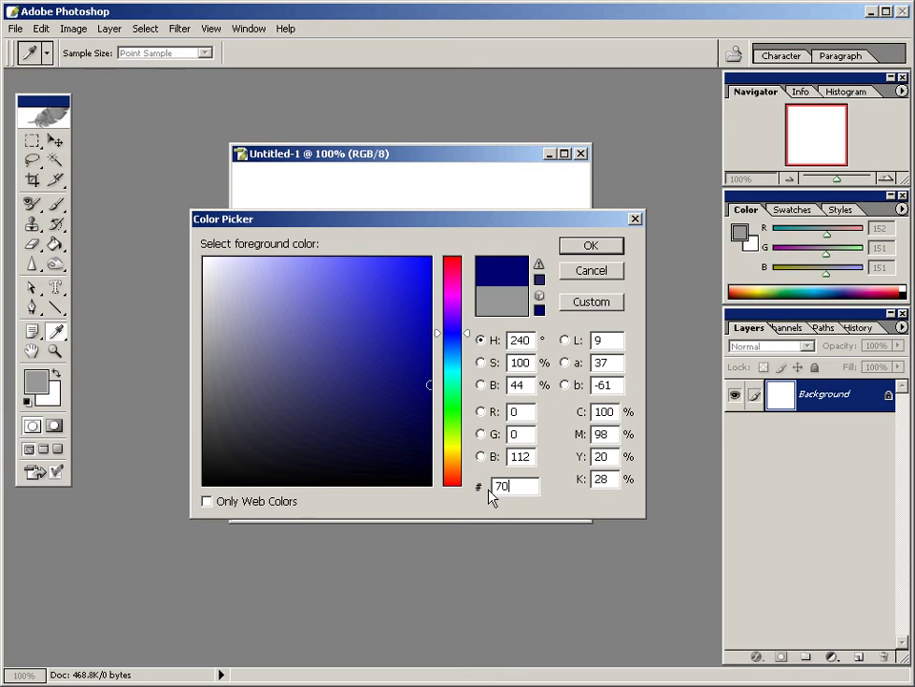
text(2d)
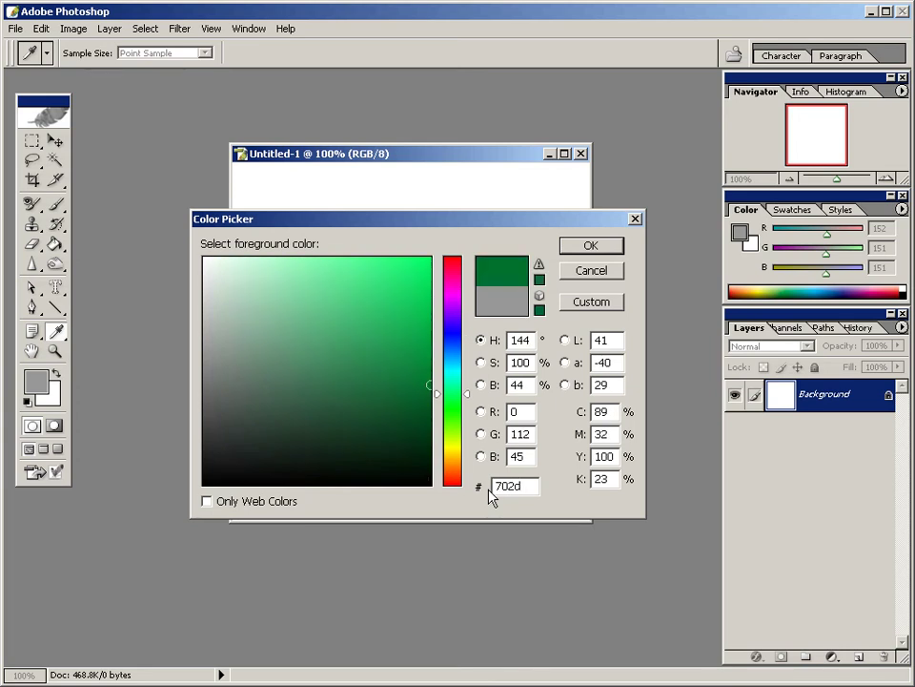
text(07)
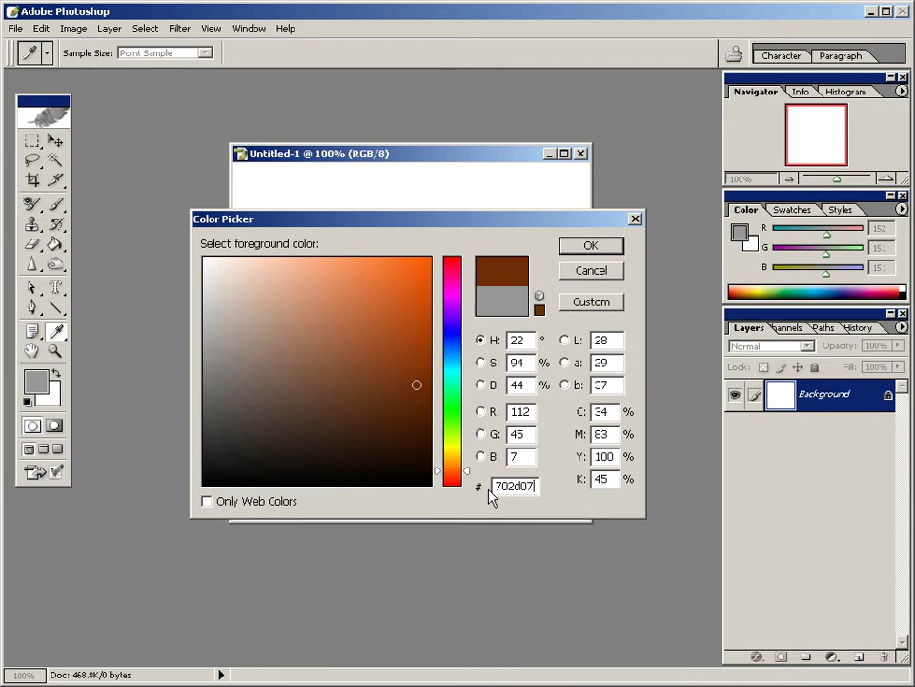
click(613, 250)
Fill the canvas with the dark brown using the Paint Bucket
key(g)
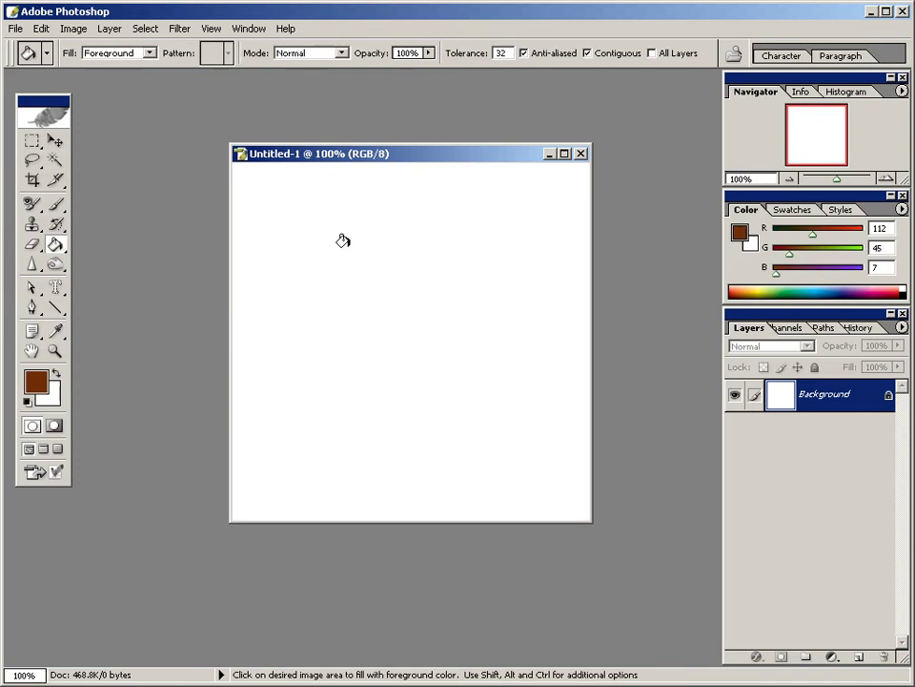
drag(56, 244, 110, 268)
click(381, 283)
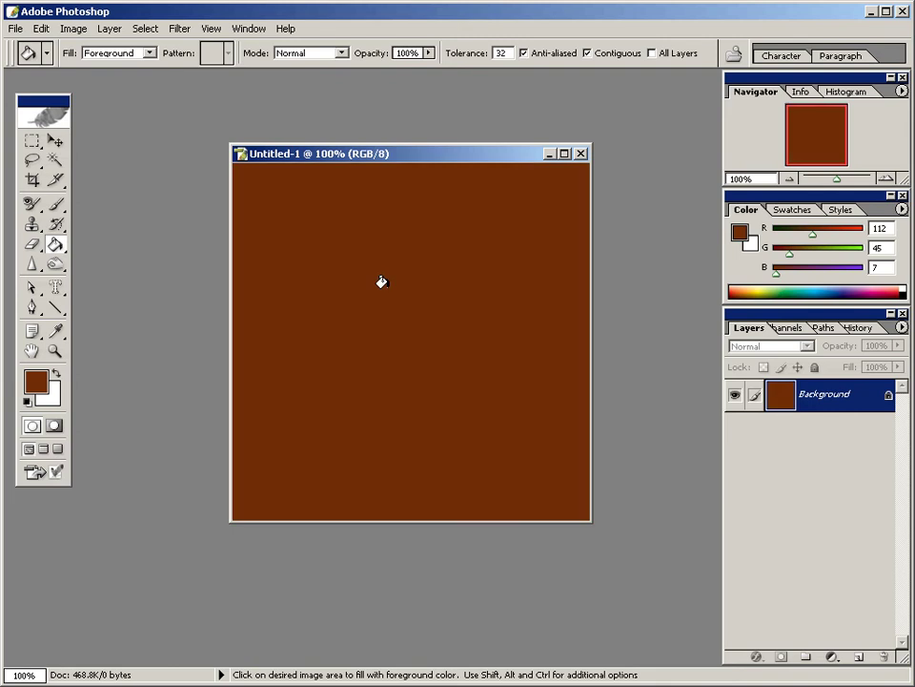
Add Layer 1 and fill it with dark grey #333333 using the Paint Bucket
click(859, 658)
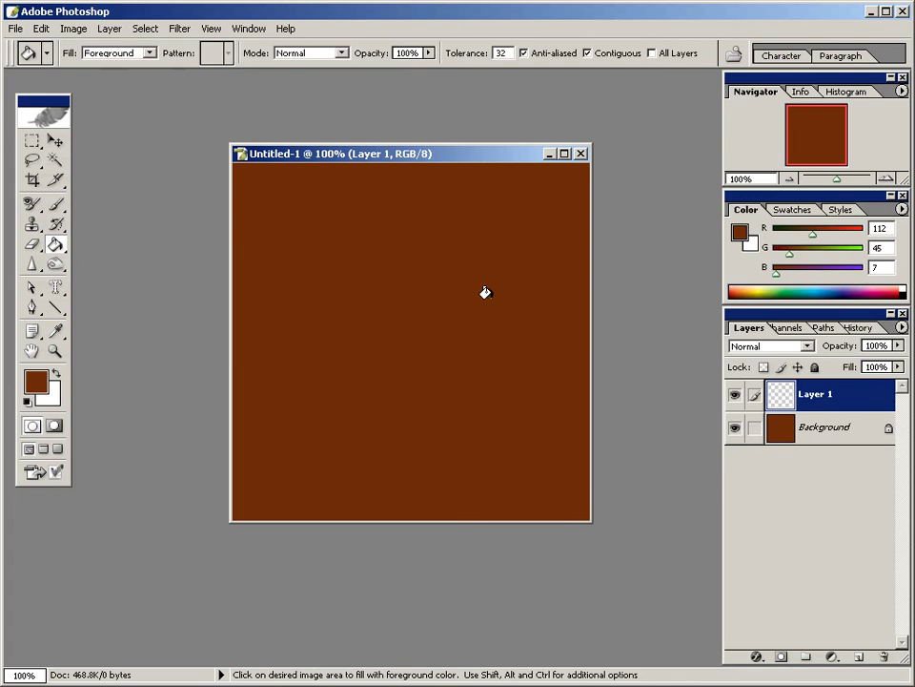
click(36, 386)
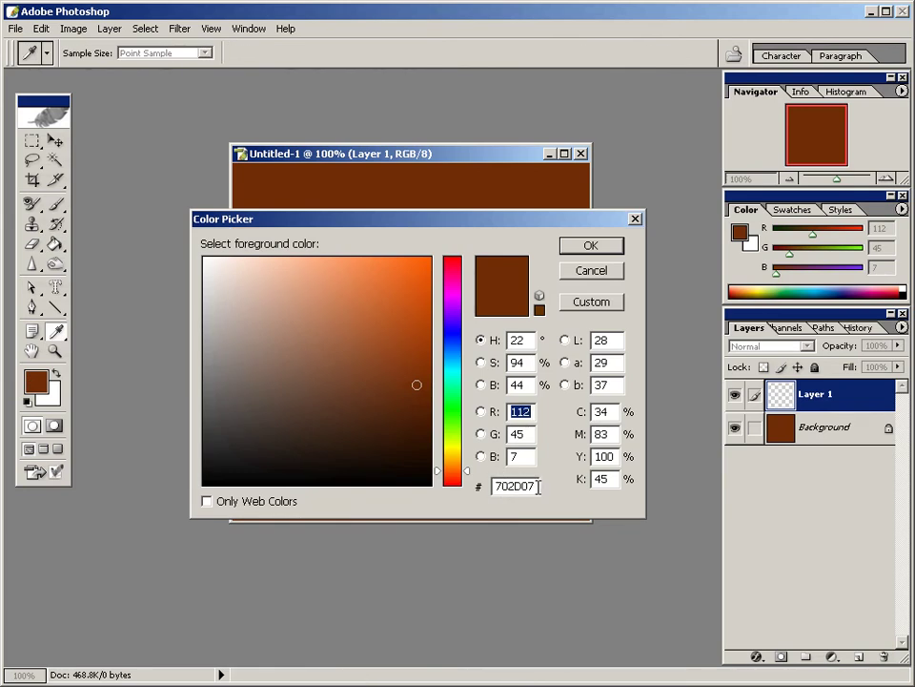
drag(536, 487, 471, 500)
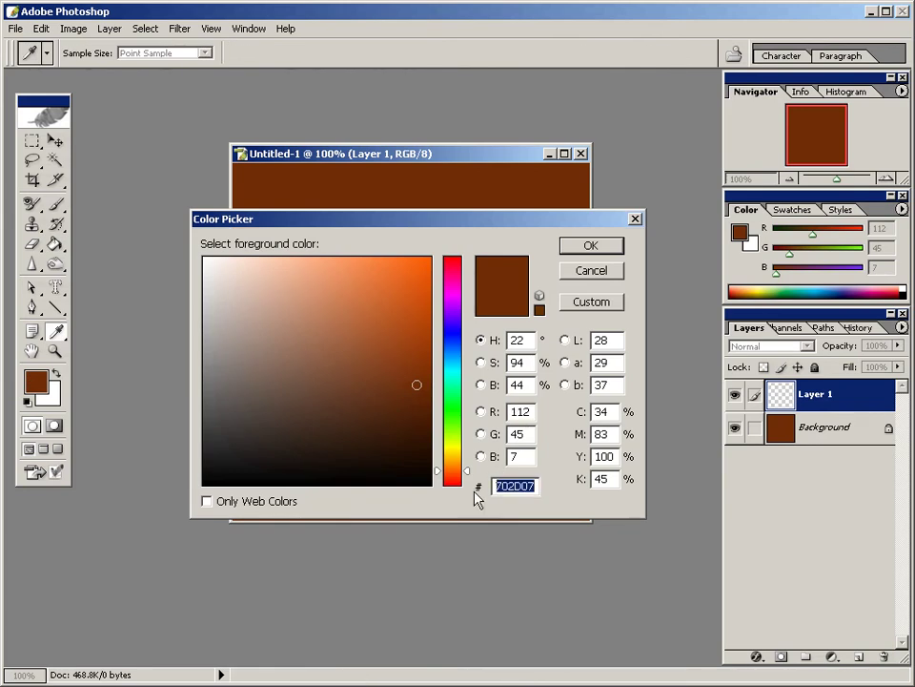
text(33)
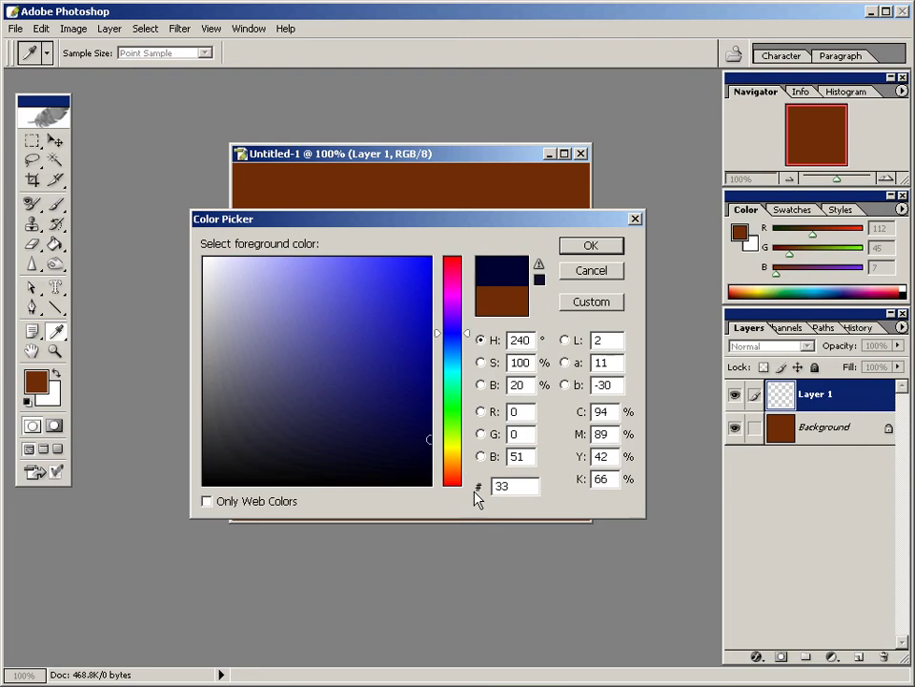
text(3333)
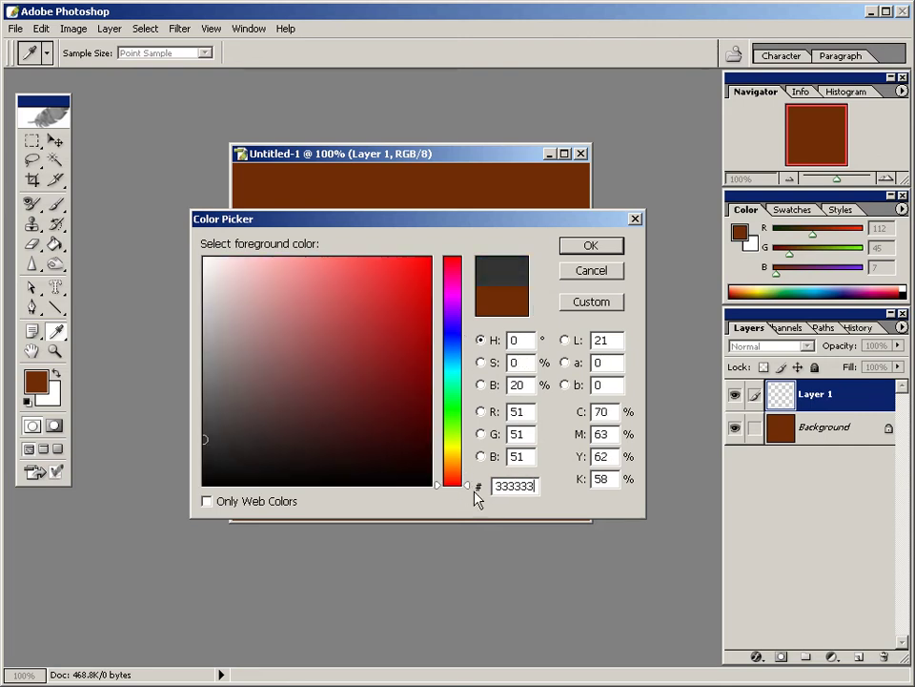
click(591, 251)
key(g)
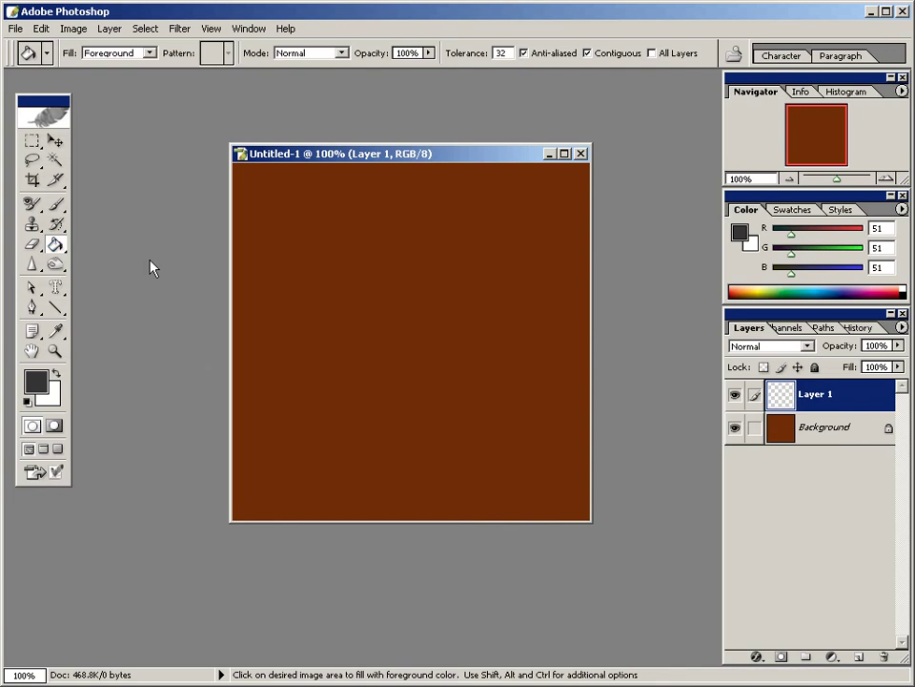
click(372, 272)
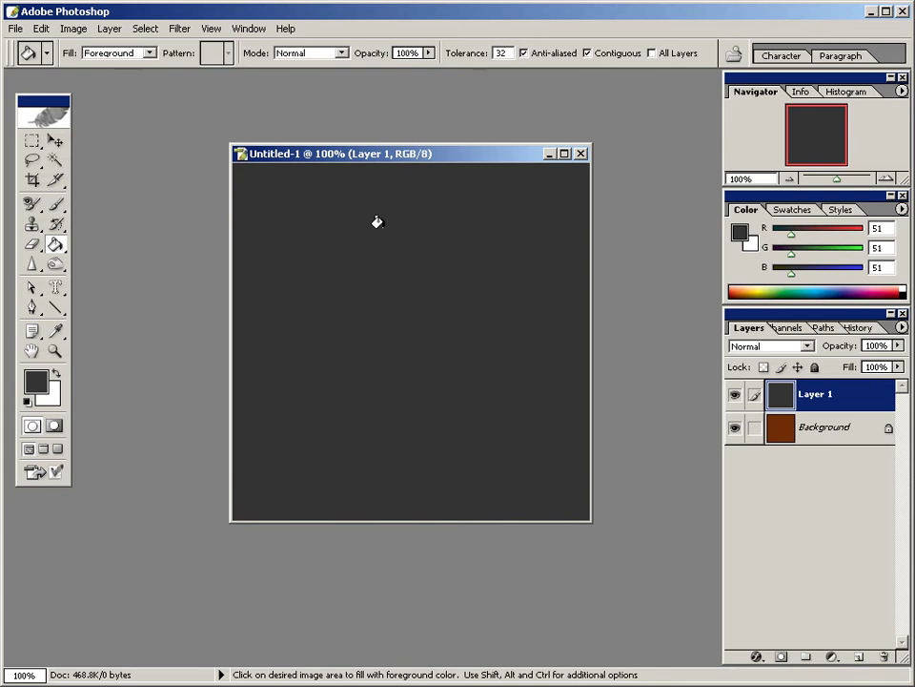
Apply Add Noise at 16%, Gaussian, Monochromatic to the grey layer
click(180, 29)
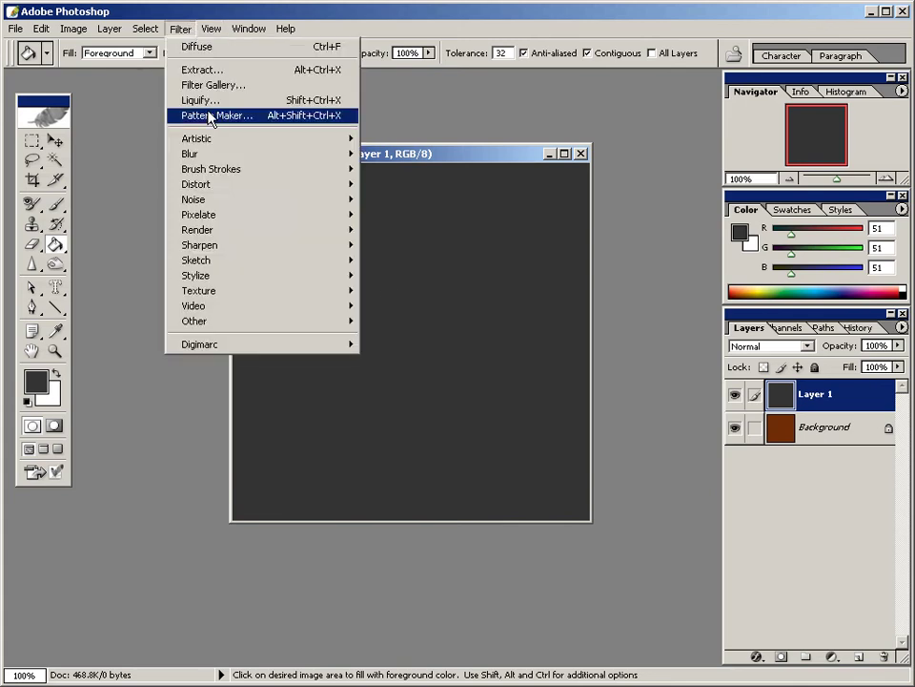
mouse_move(217, 202)
click(379, 198)
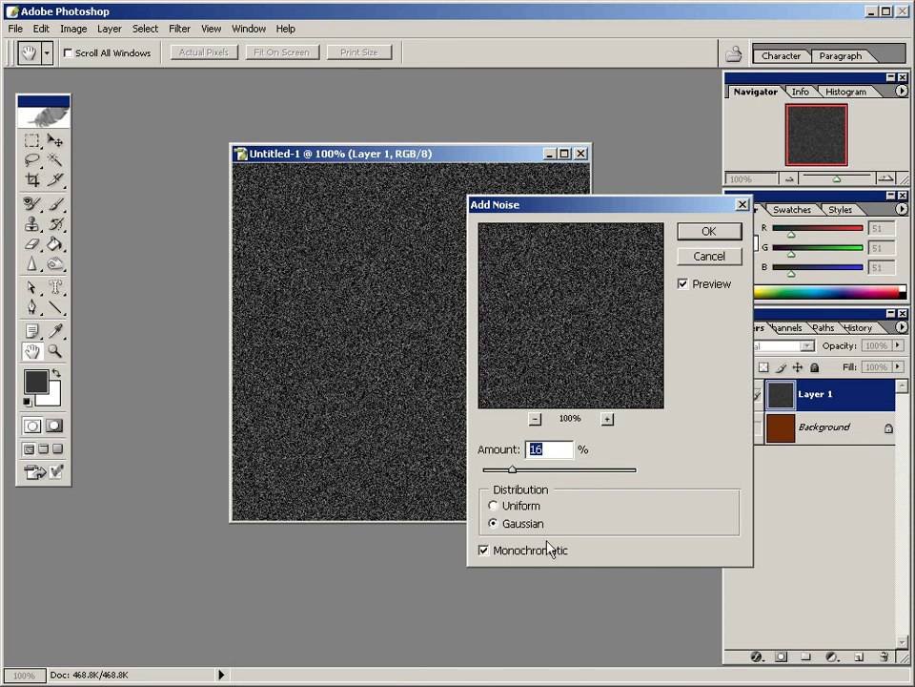
key(g)
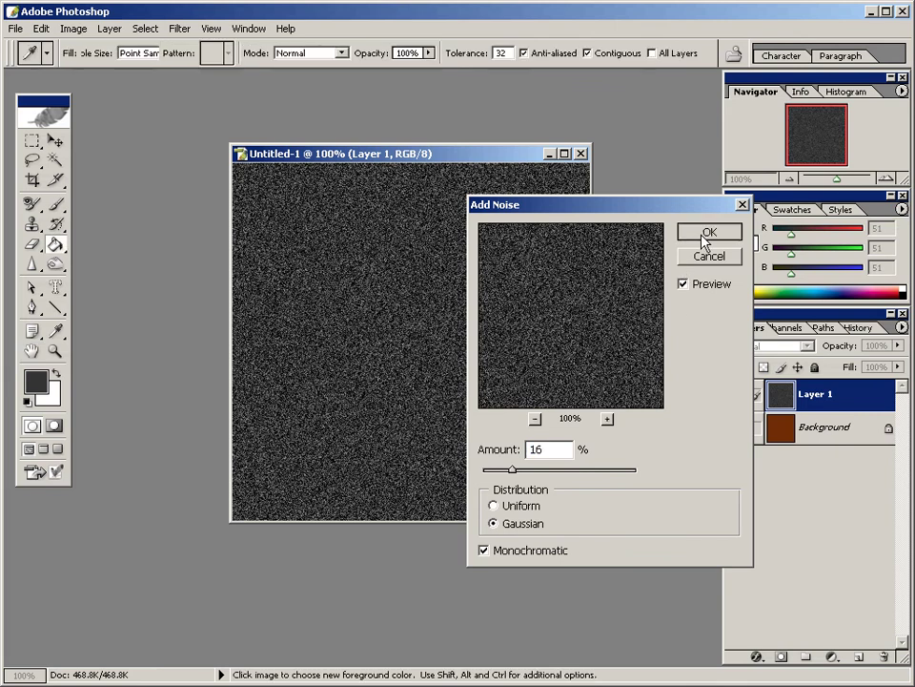
click(705, 235)
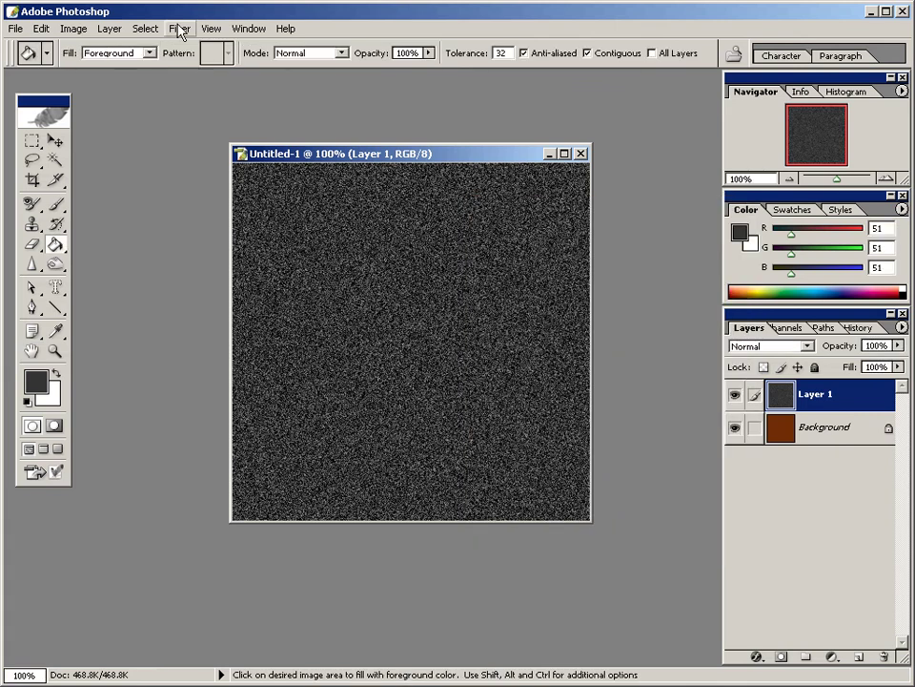
Apply Stylize > Diffuse in Lighten Only mode to the noisy grey layer
click(179, 29)
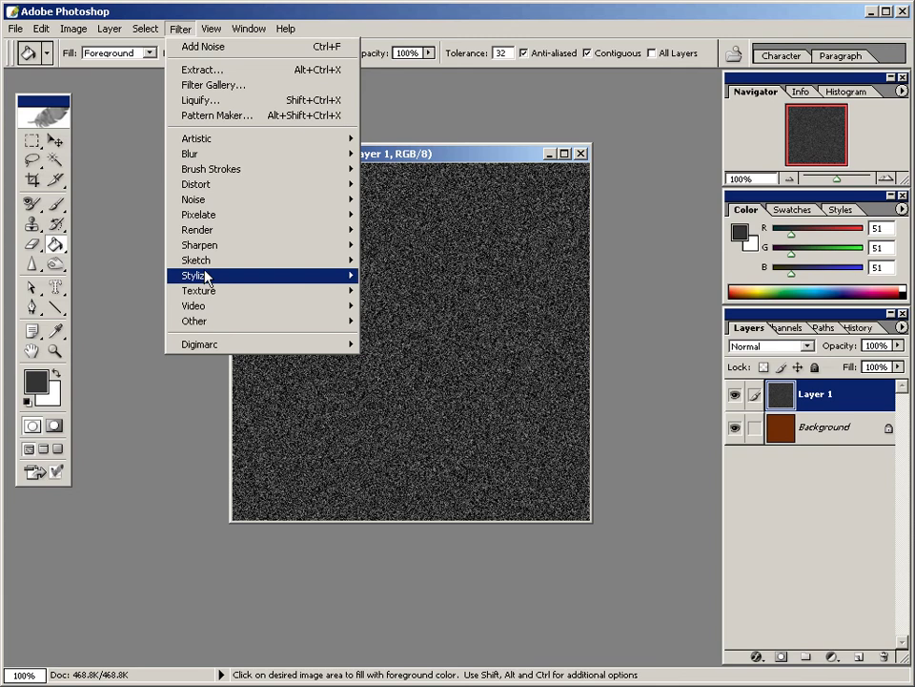
mouse_move(205, 276)
click(386, 275)
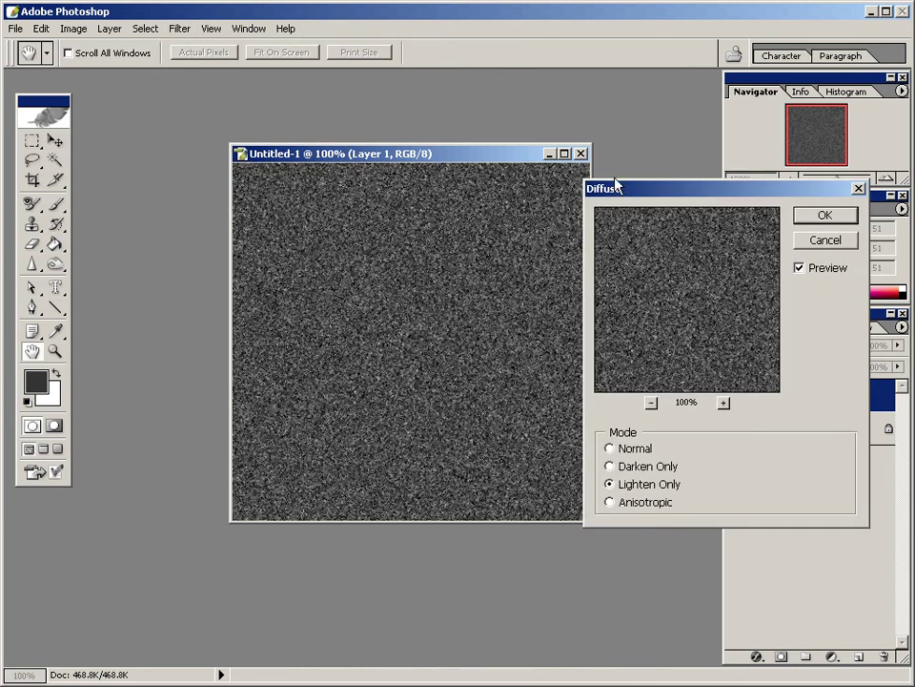
drag(658, 197, 596, 182)
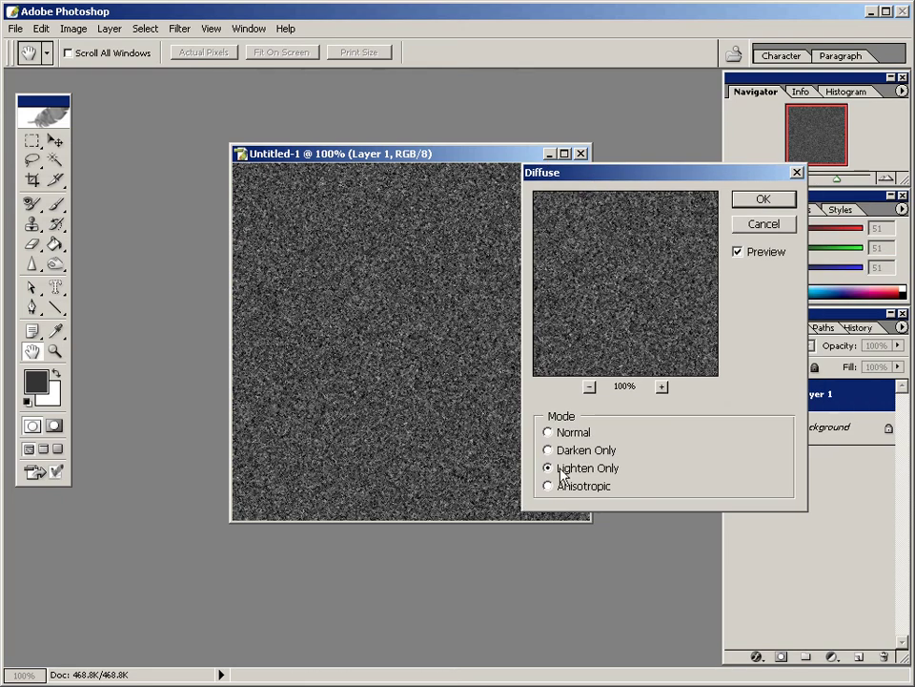
click(759, 200)
key(g)
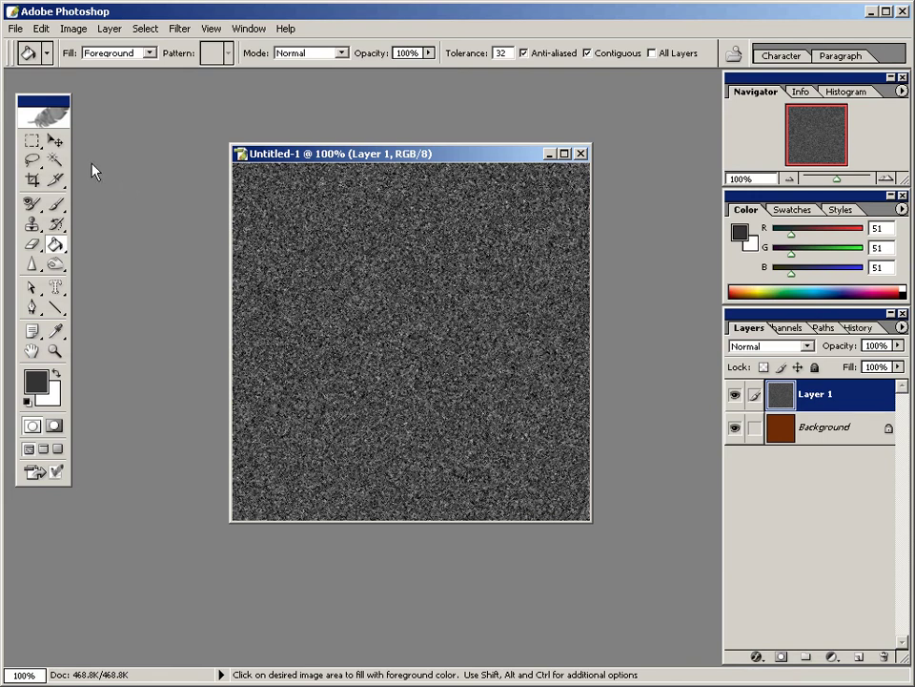
Magic Wand the noise at tolerance 2, non-contiguous, delete the selection, then deselect
click(55, 167)
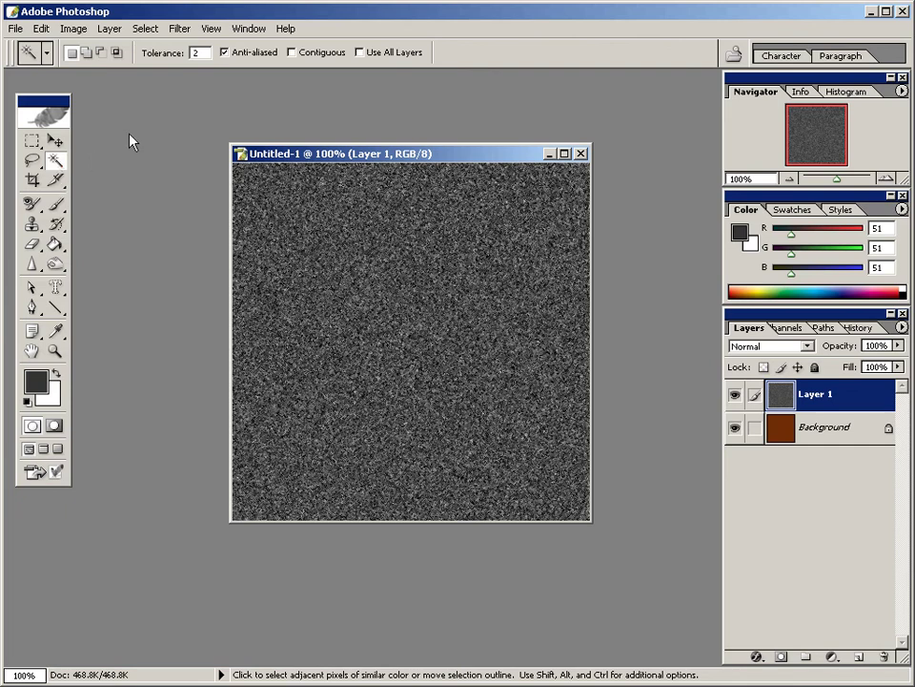
click(202, 53)
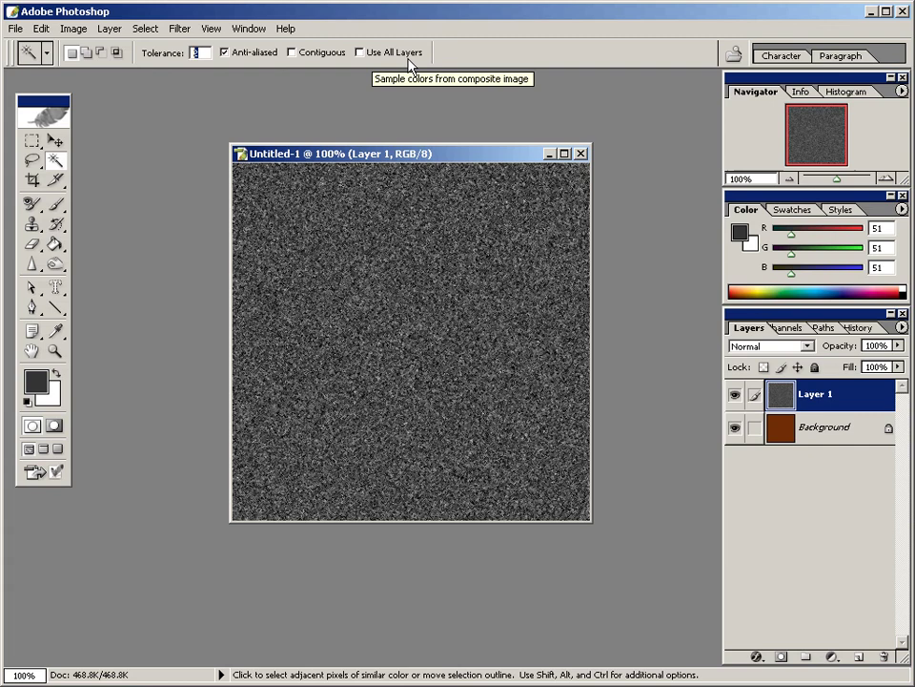
click(358, 258)
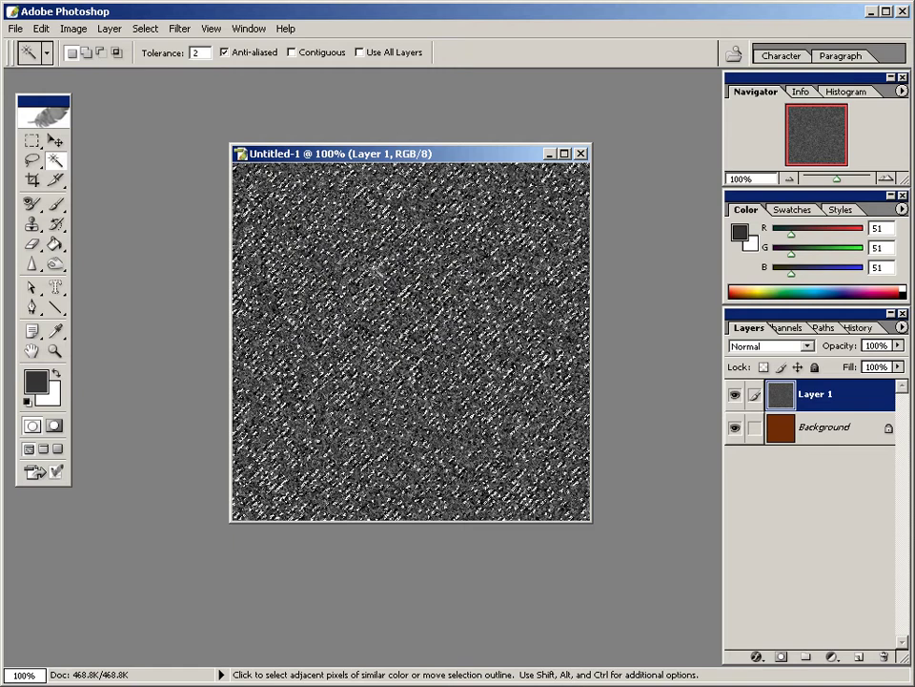
key(Delete)
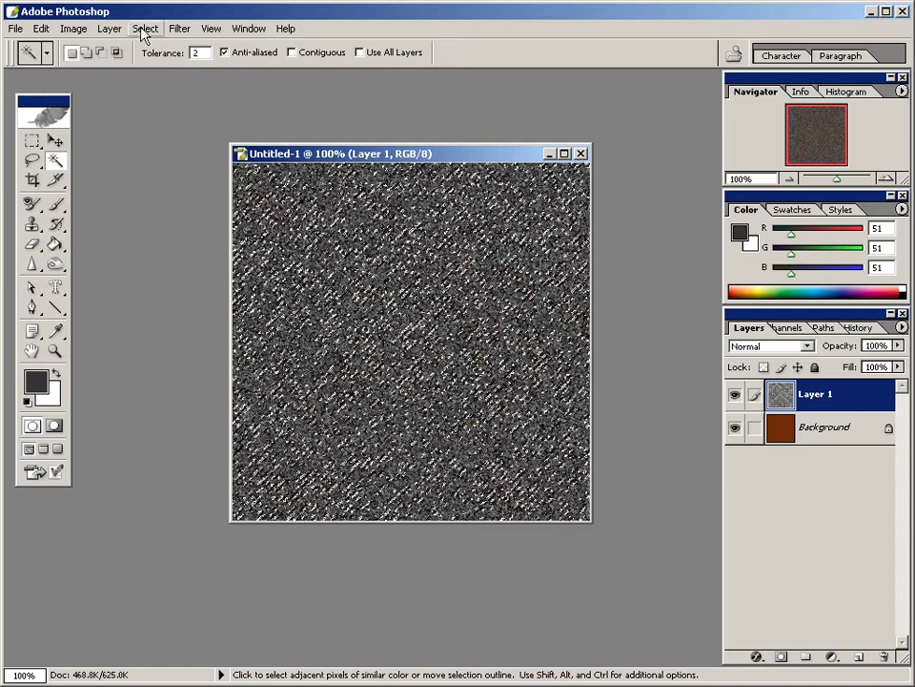
click(145, 29)
click(148, 64)
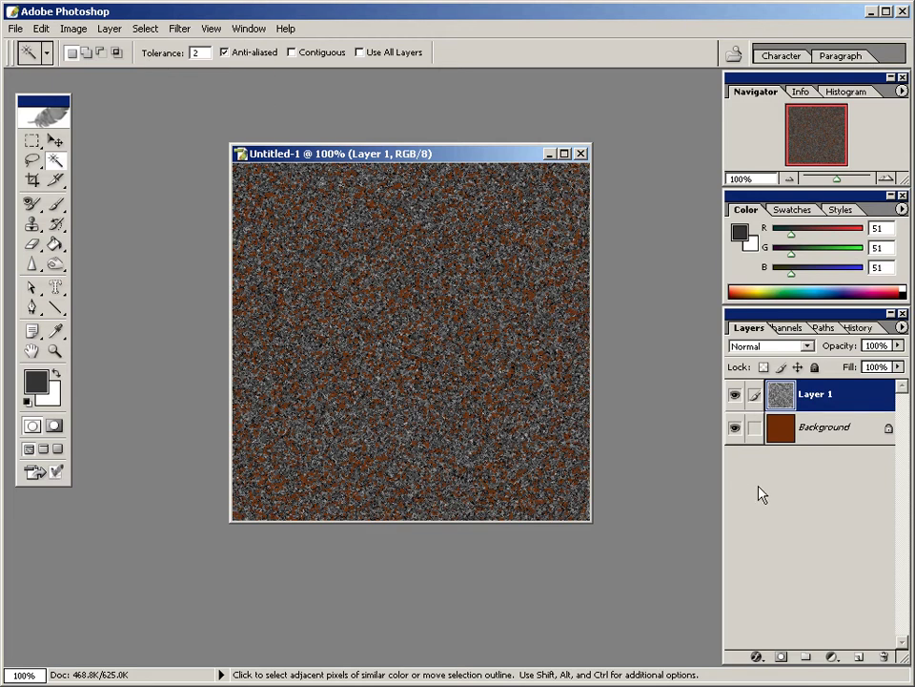
Add Layer 2 and enter 989797 as the foreground colour's hex value
click(858, 658)
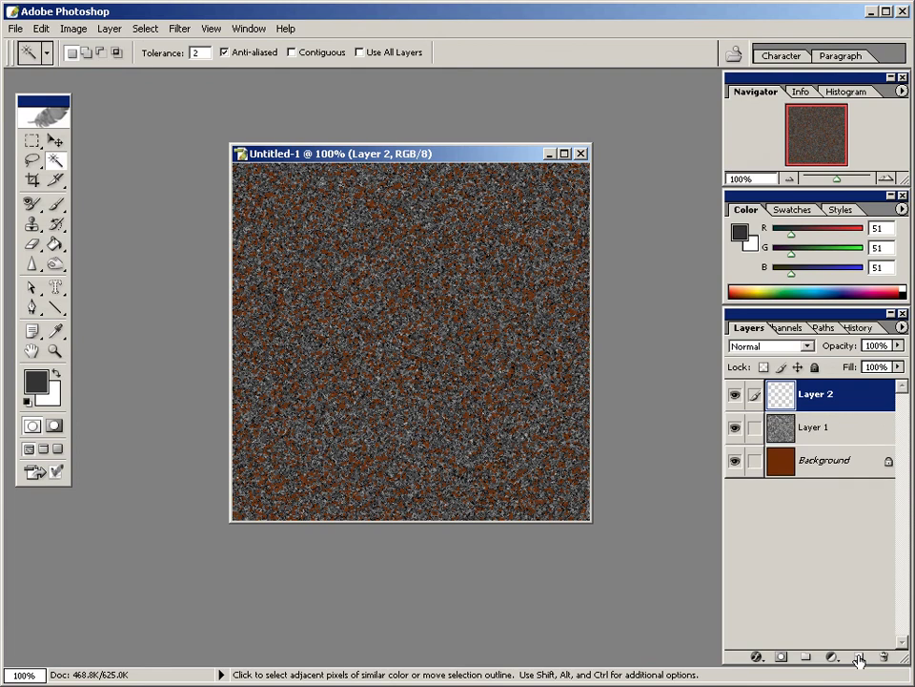
click(38, 391)
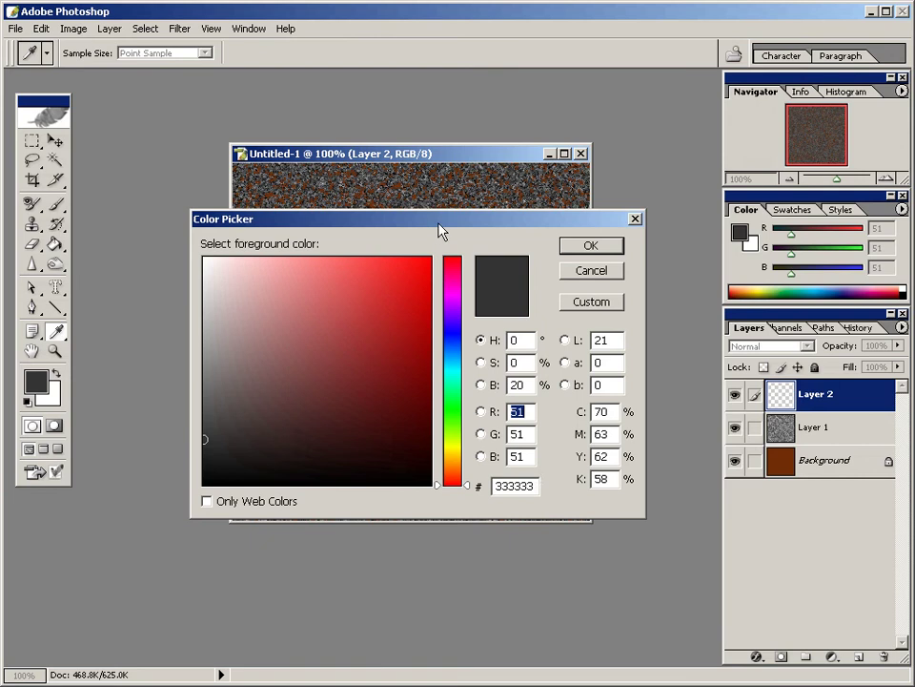
drag(442, 223, 450, 193)
drag(541, 454, 473, 453)
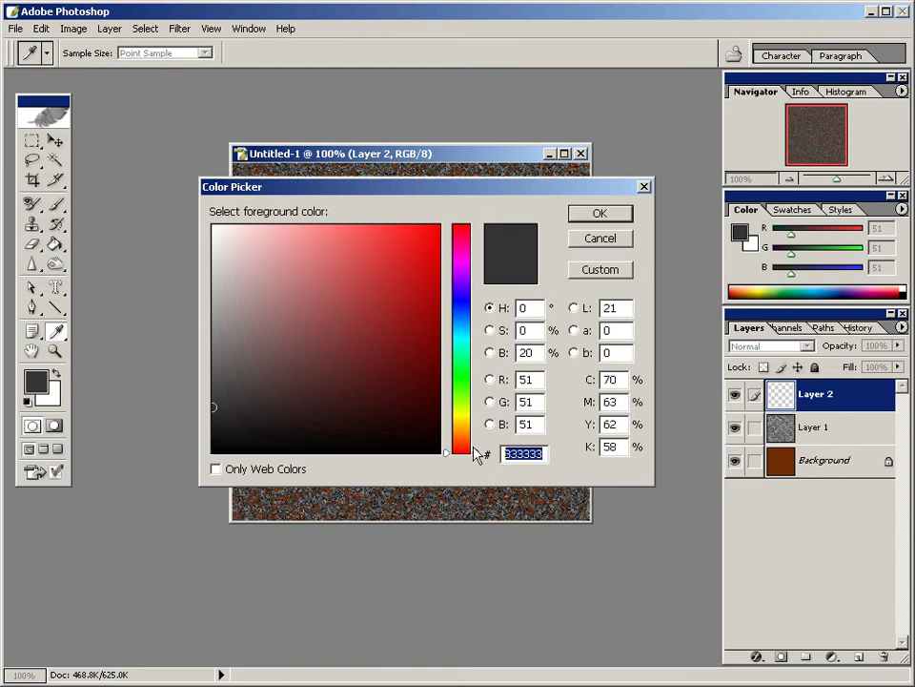
text(9)
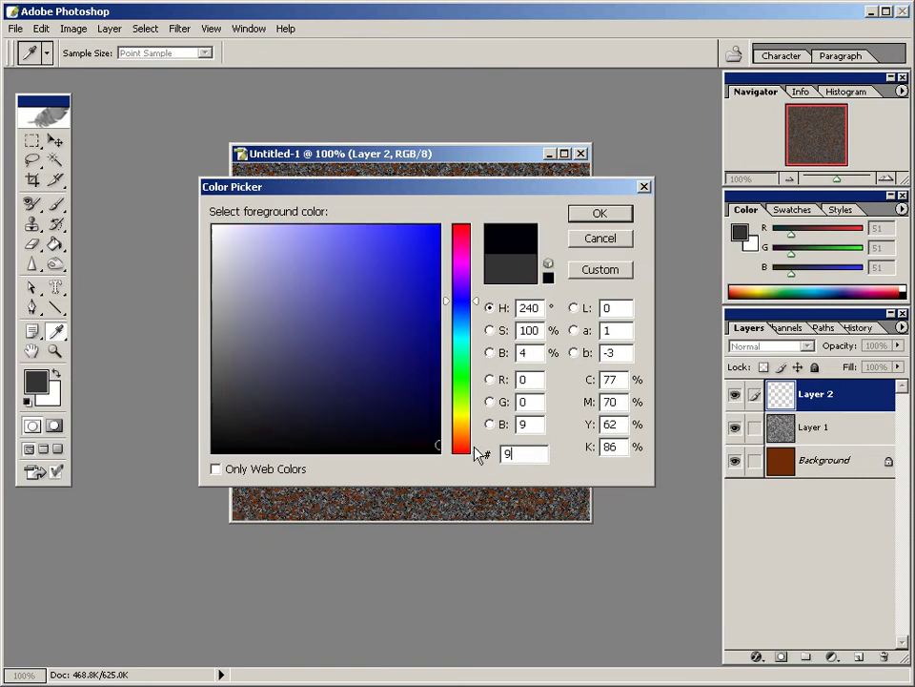
text(897)
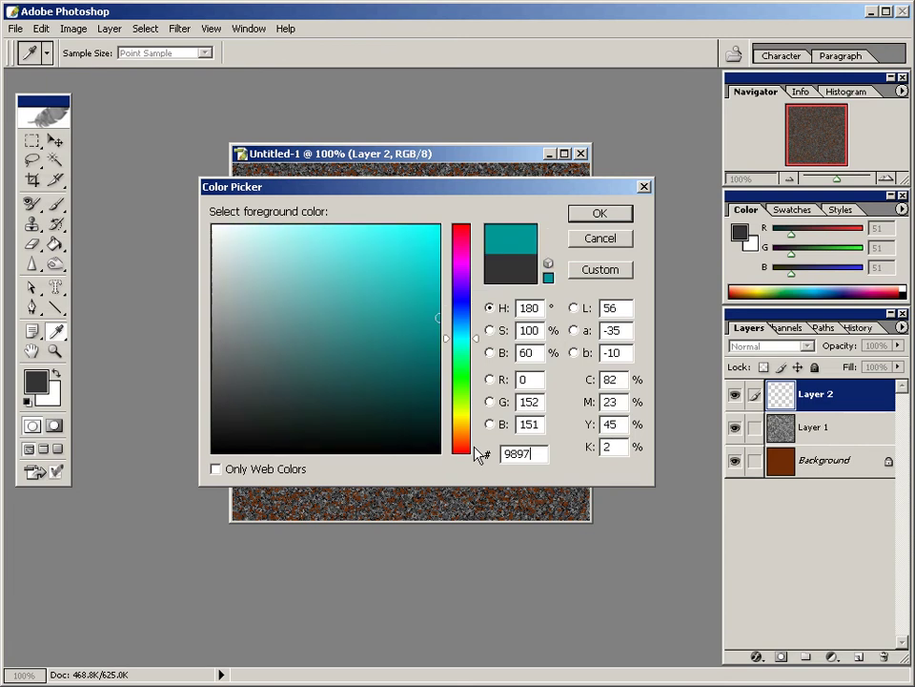
text(97)
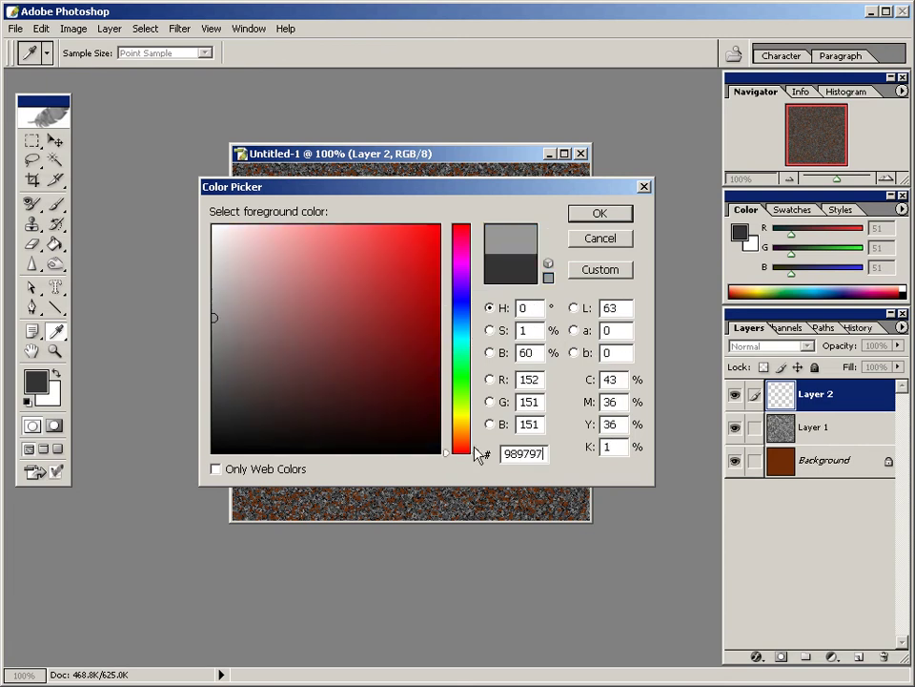
Fill Layer 2 with grey 989797 and set its blend mode to Hard Light
click(601, 215)
key(w)
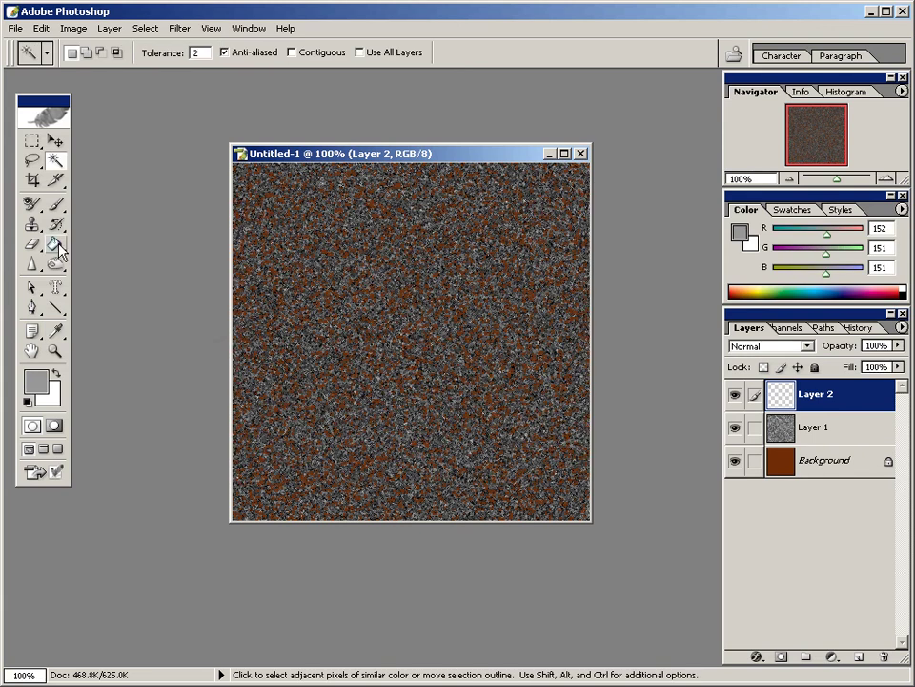
click(55, 245)
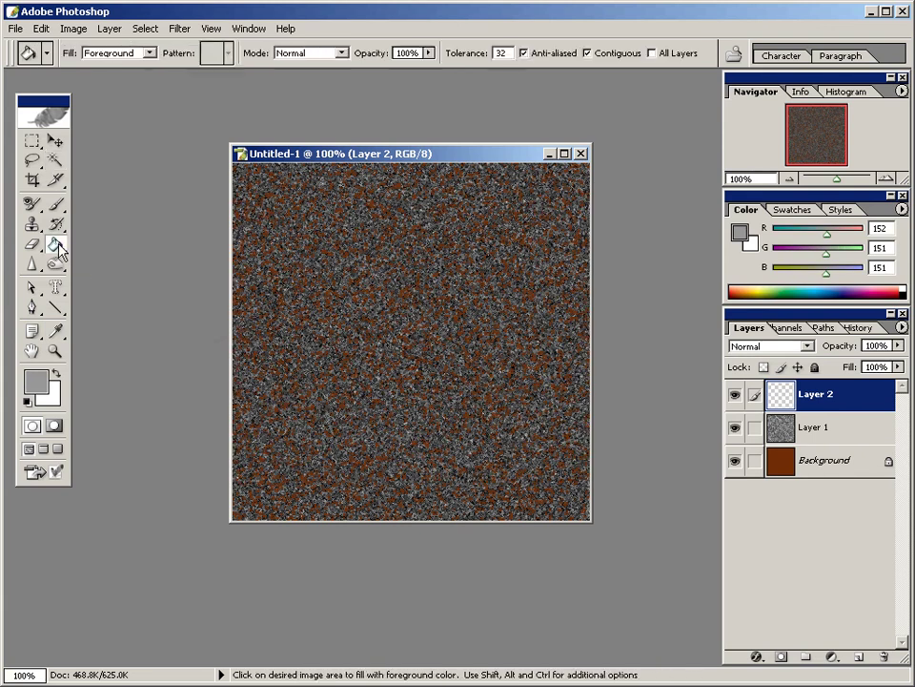
click(353, 298)
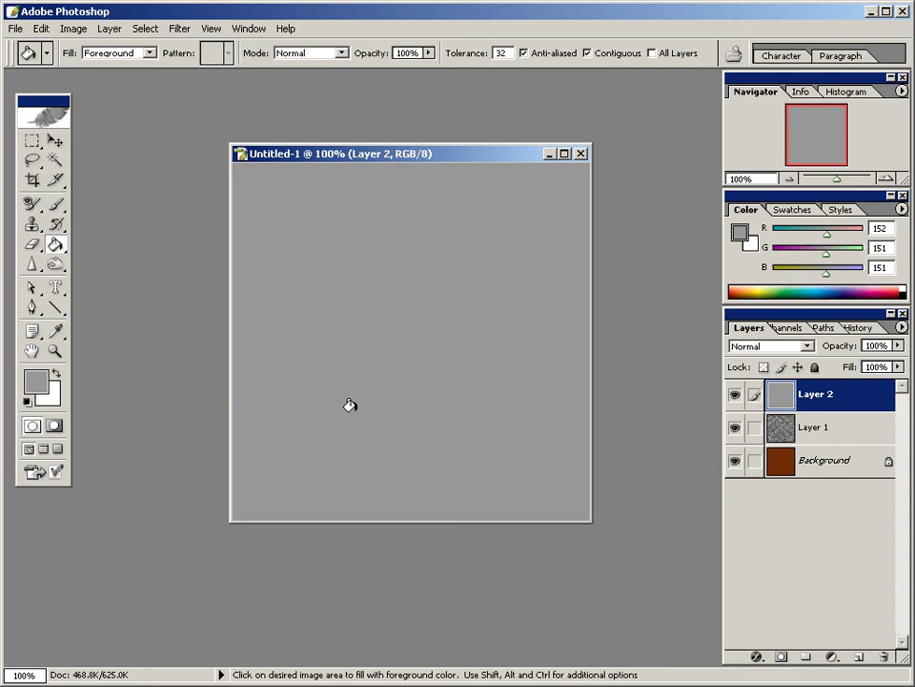
click(811, 349)
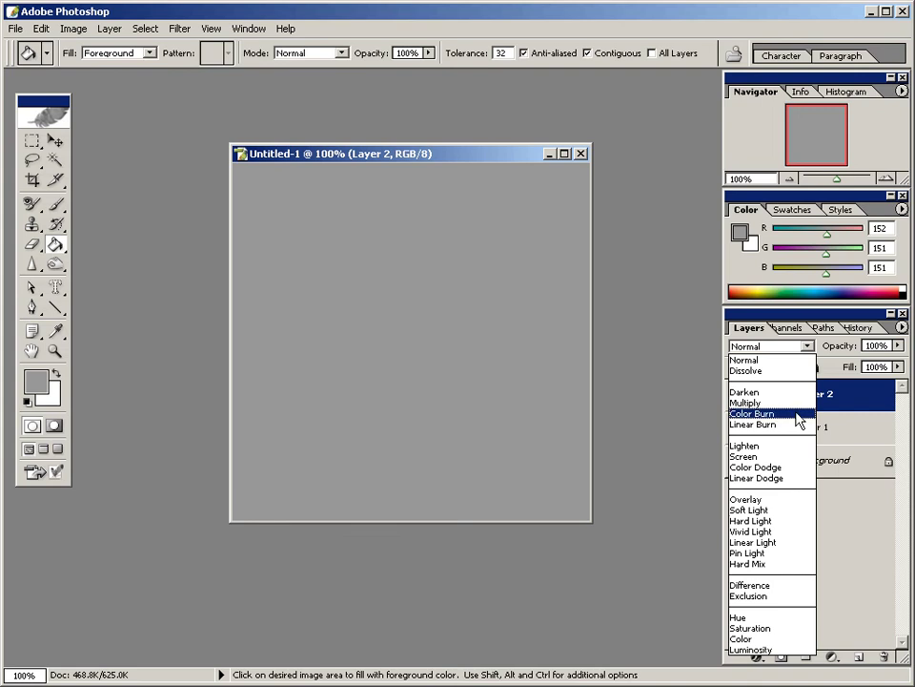
click(765, 521)
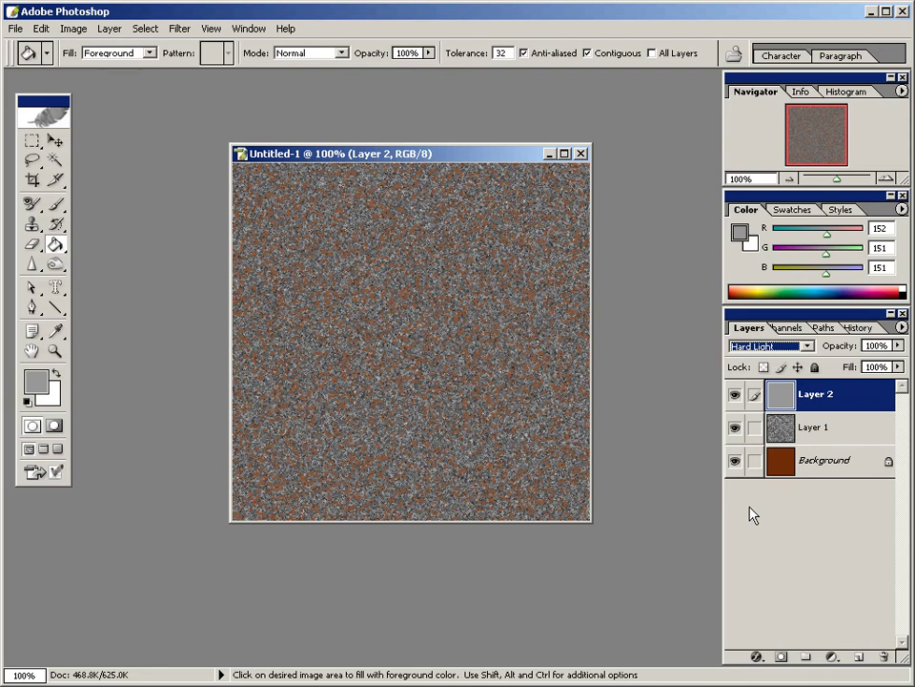
Add a Brightness/Contrast adjustment layer with Brightness 23 and Contrast +40, then reset colours
click(830, 658)
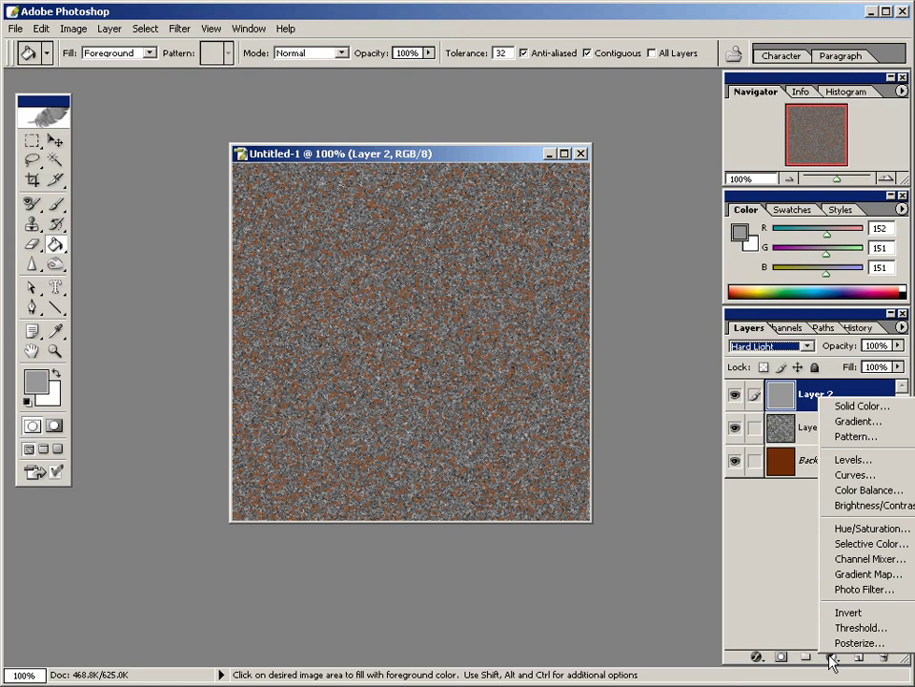
click(839, 506)
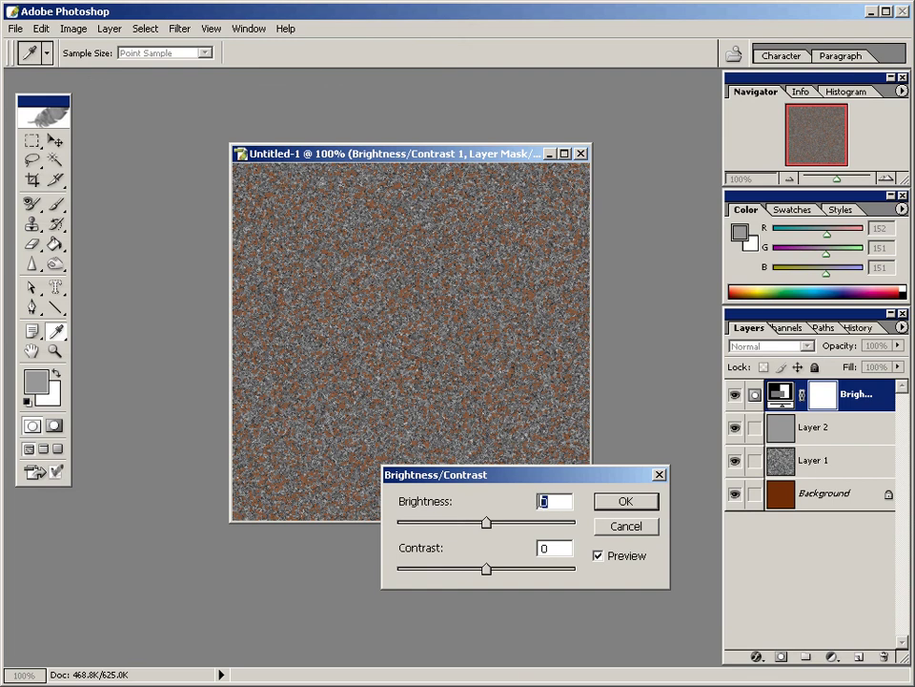
text(23)
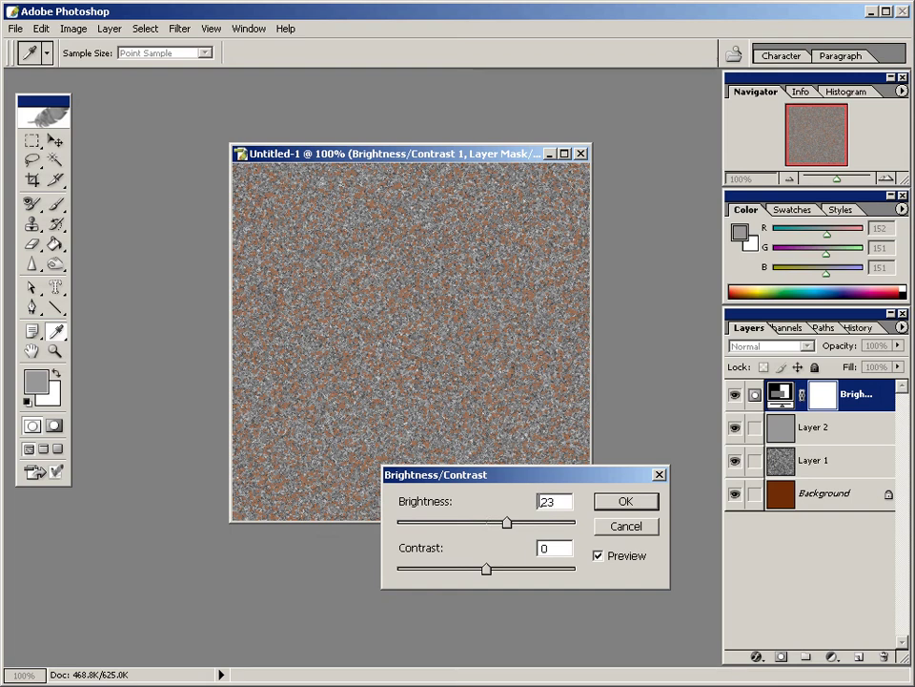
key(Home)
mouse_move(516, 569)
mouse_down()
mouse_move(537, 575)
mouse_move(525, 583)
mouse_up()
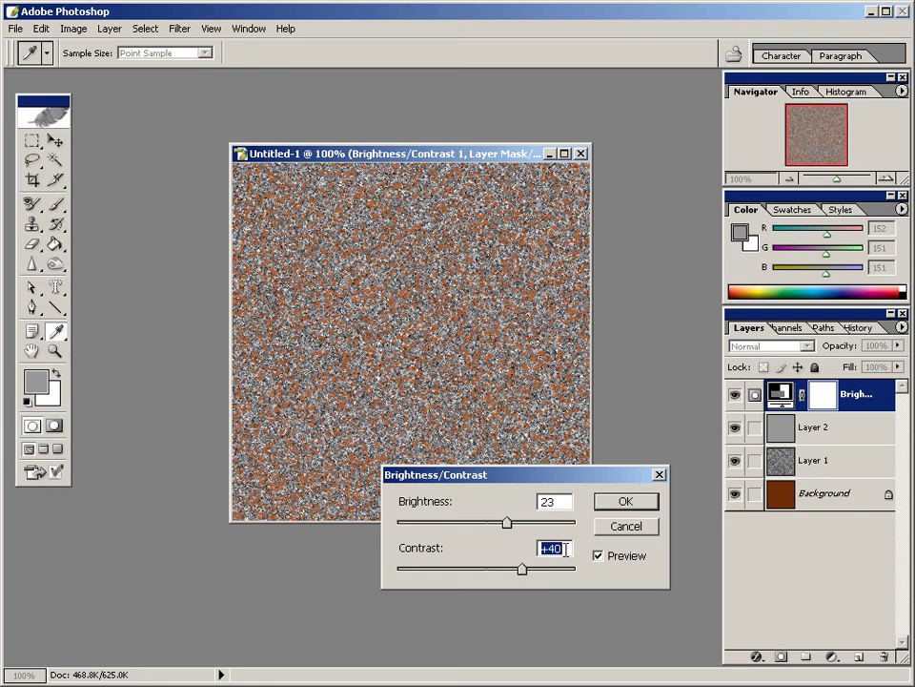
click(638, 503)
key(d)
key(g)
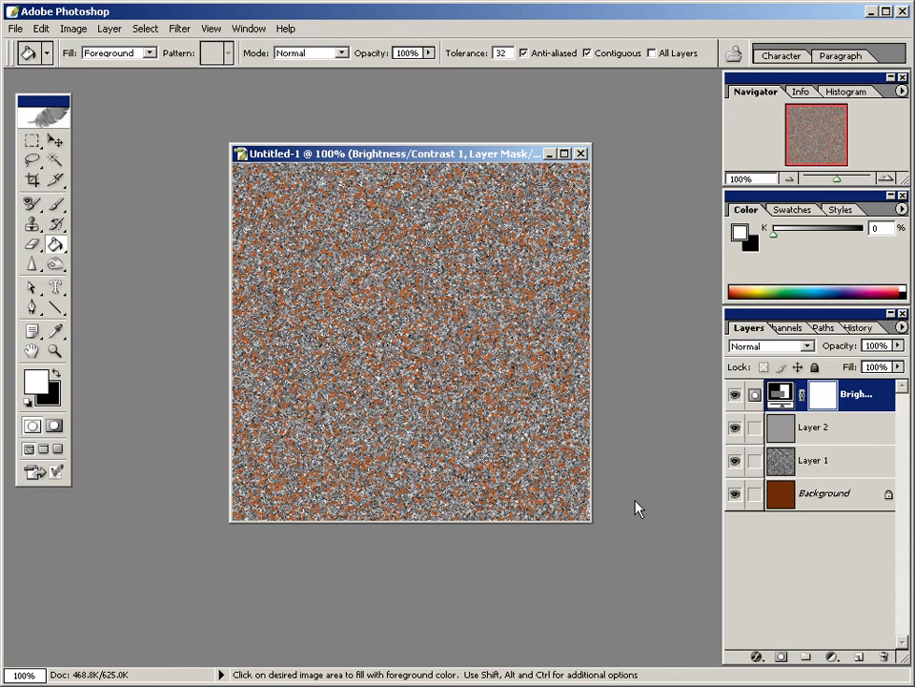
Type an R with the Horizontal Type Mask tool, set to Times at 72 pt
click(57, 288)
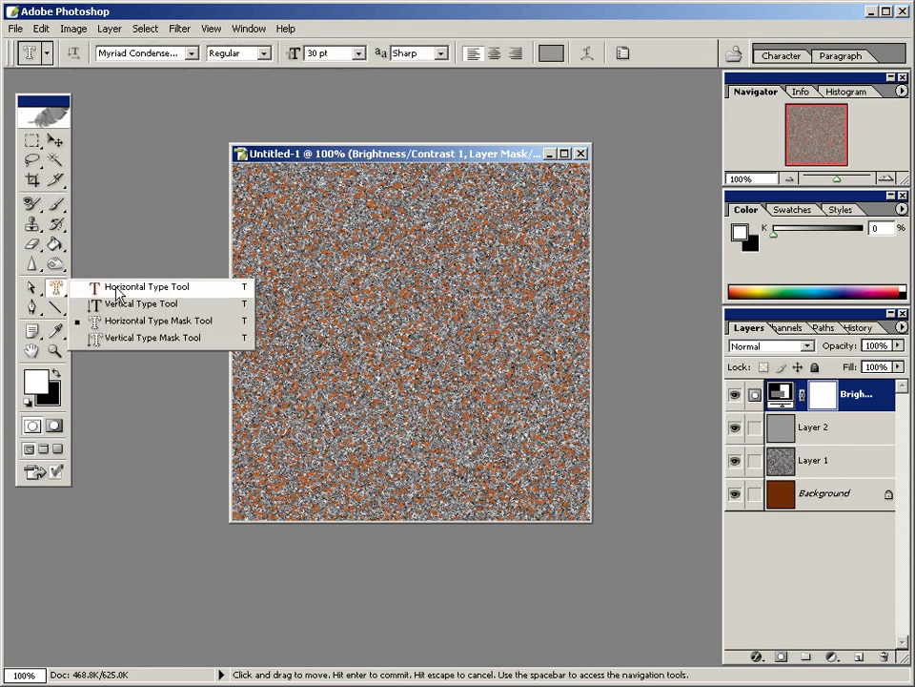
click(171, 327)
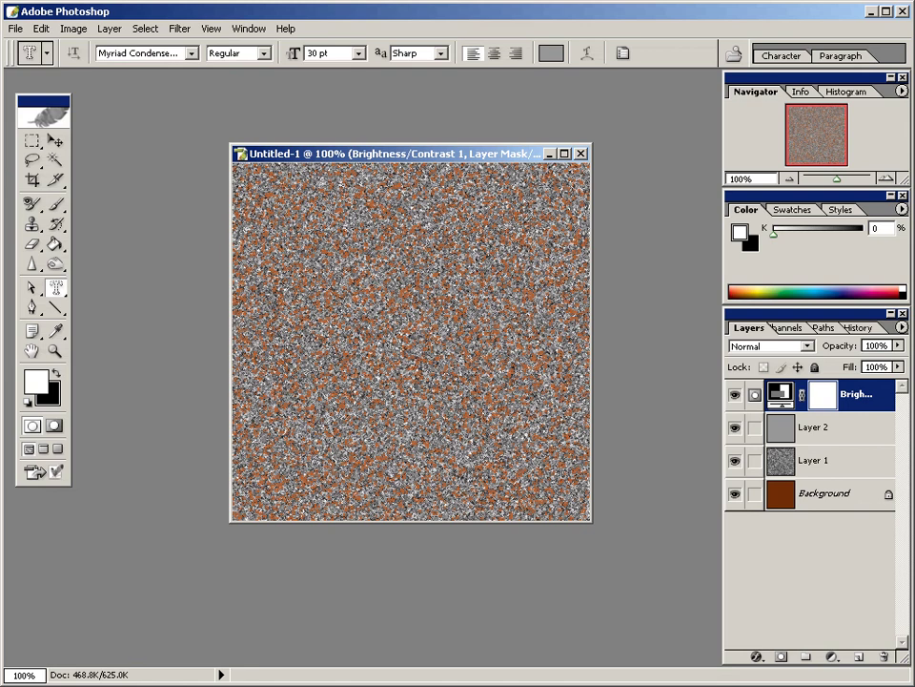
click(297, 362)
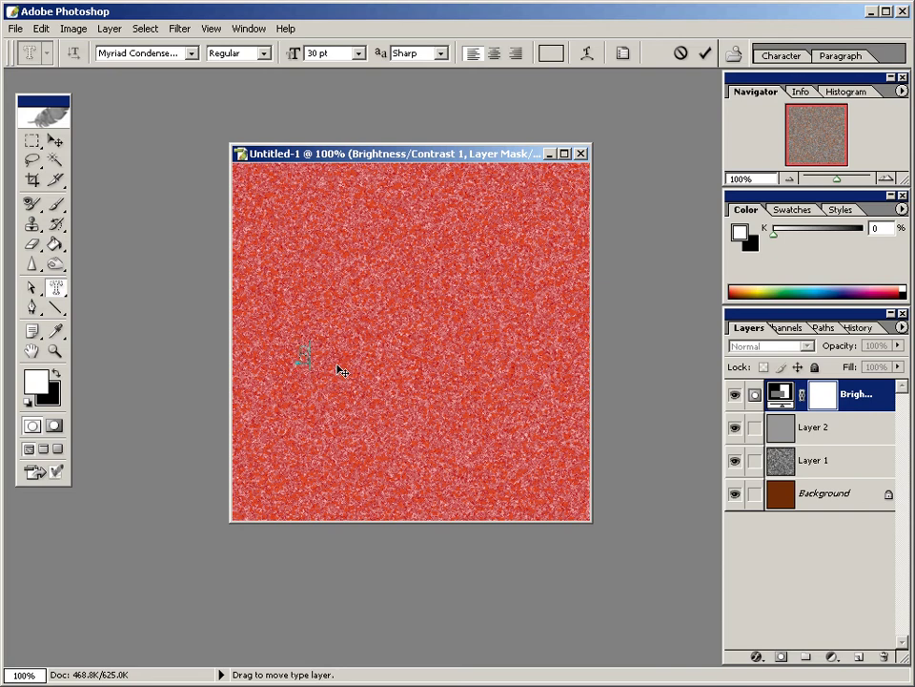
drag(303, 356, 288, 347)
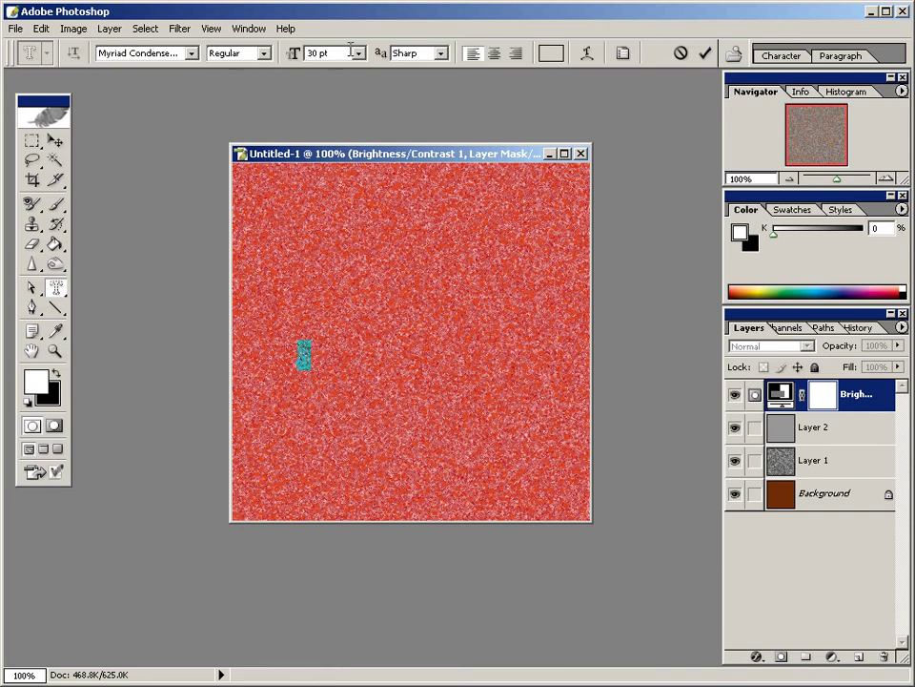
click(358, 53)
click(348, 291)
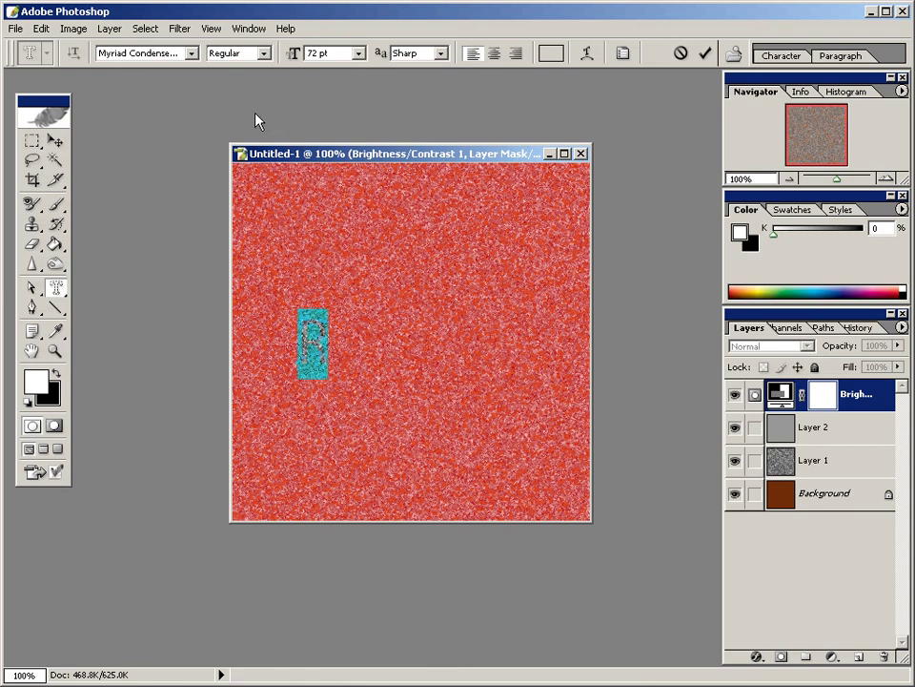
click(192, 54)
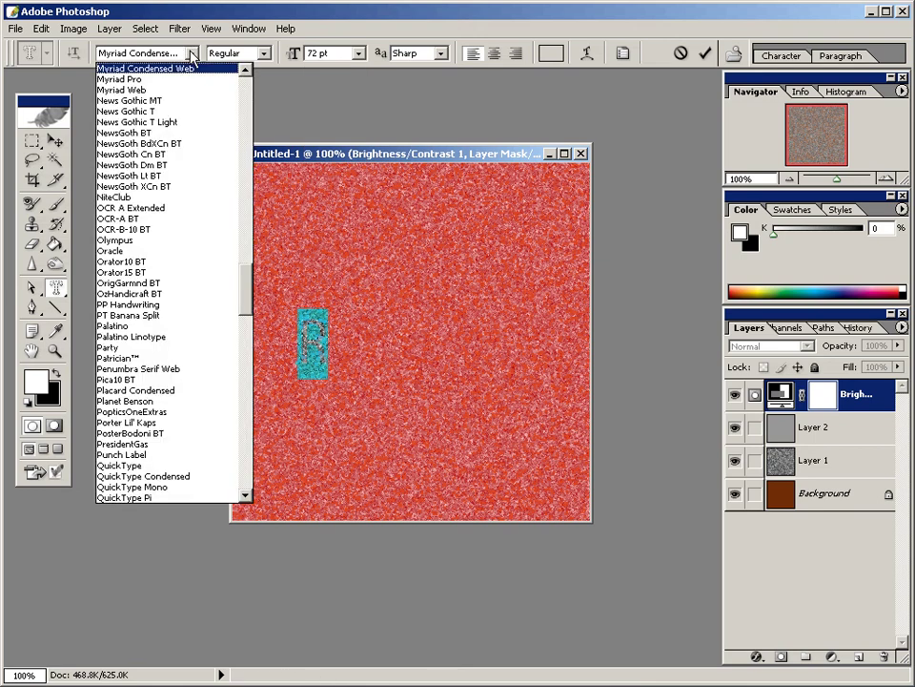
drag(244, 275, 244, 363)
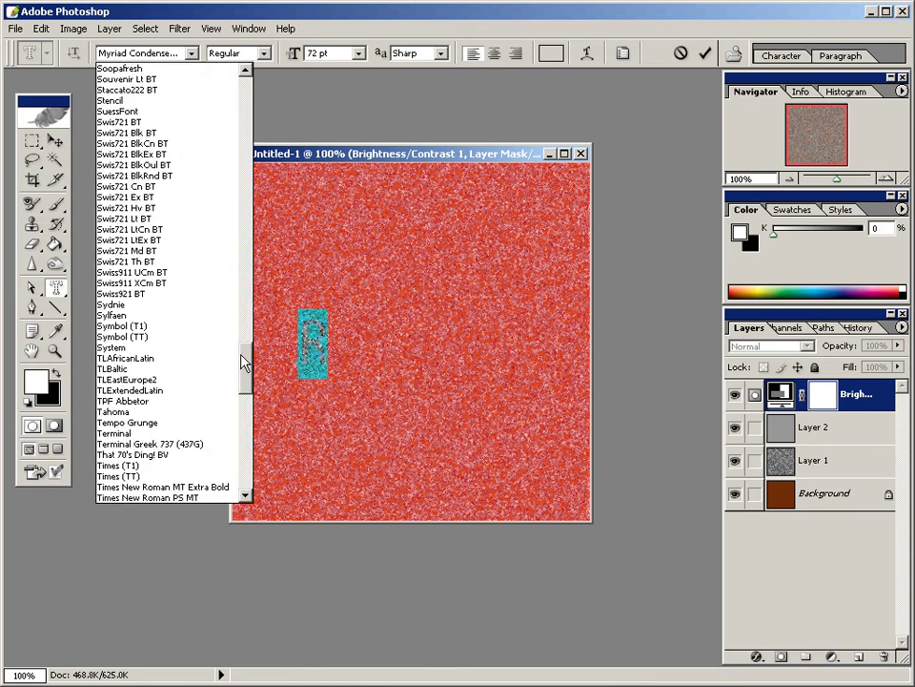
click(150, 466)
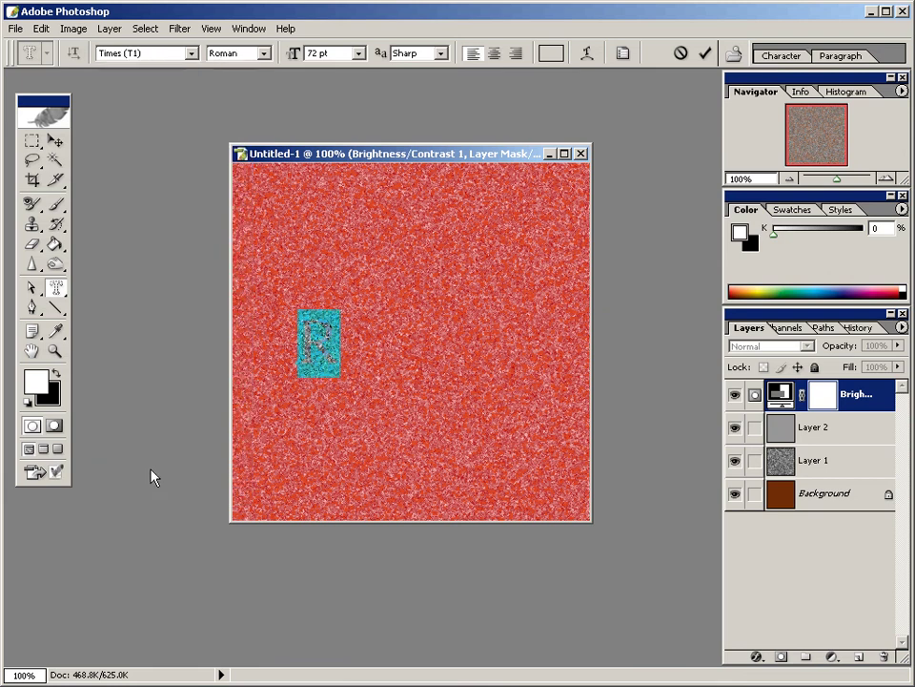
Enlarge the R to 450 pt, centre it, and commit the mask as a selection
click(329, 53)
text(300)
key(Return)
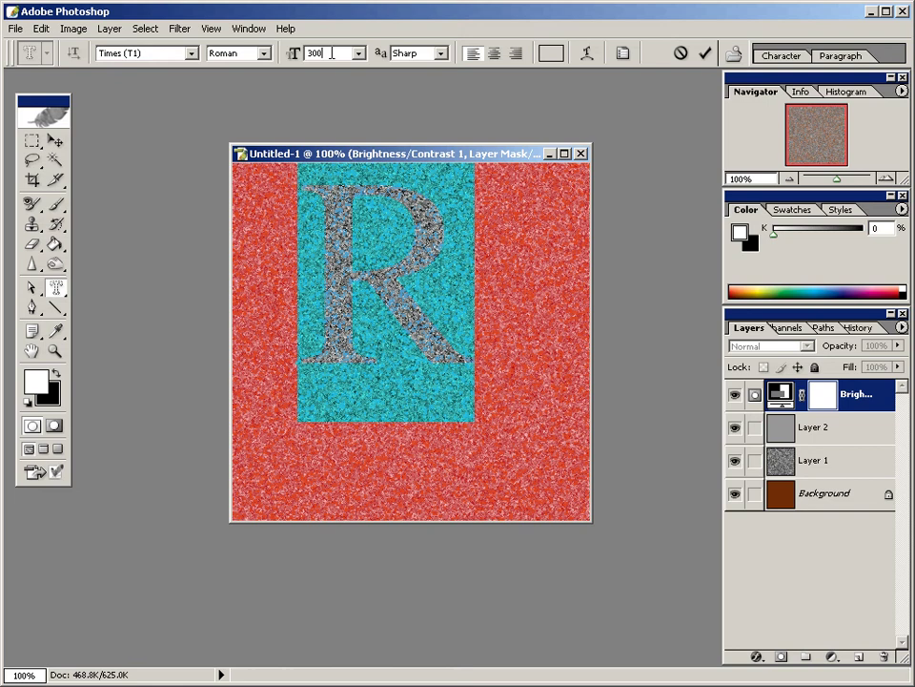
text(400)
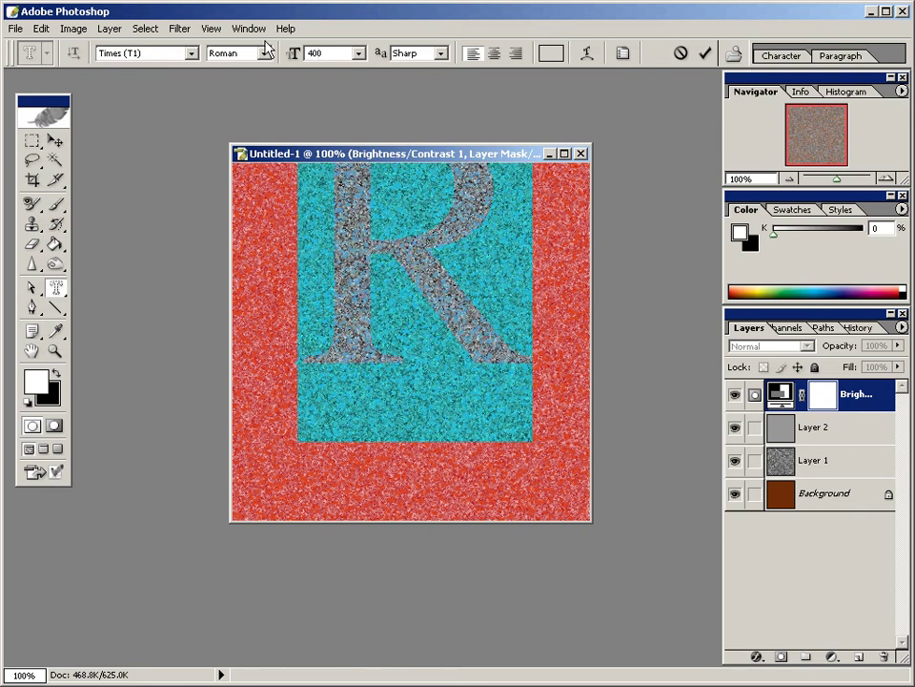
key(Return)
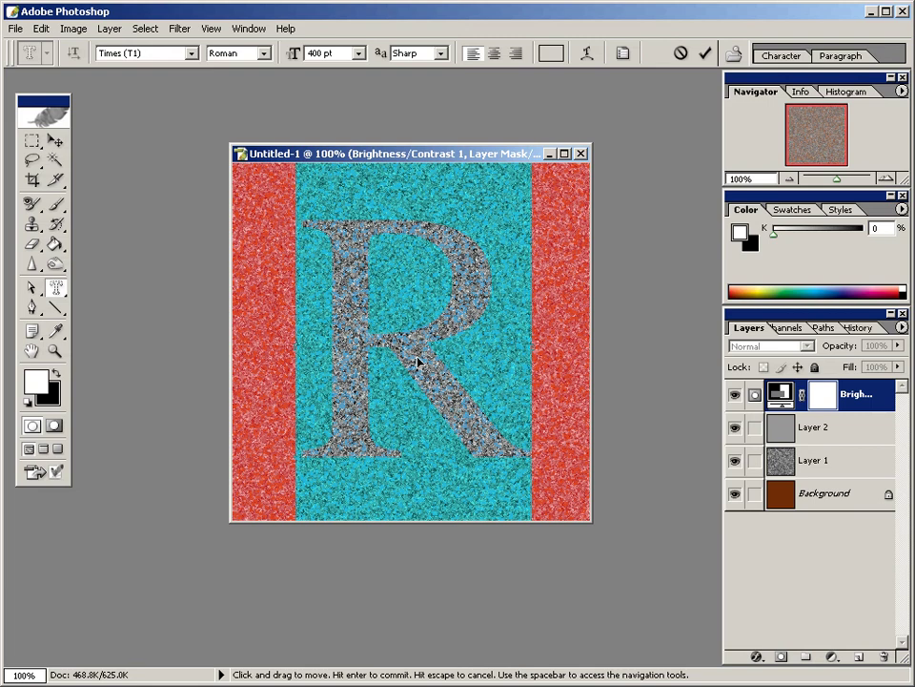
drag(425, 352, 430, 347)
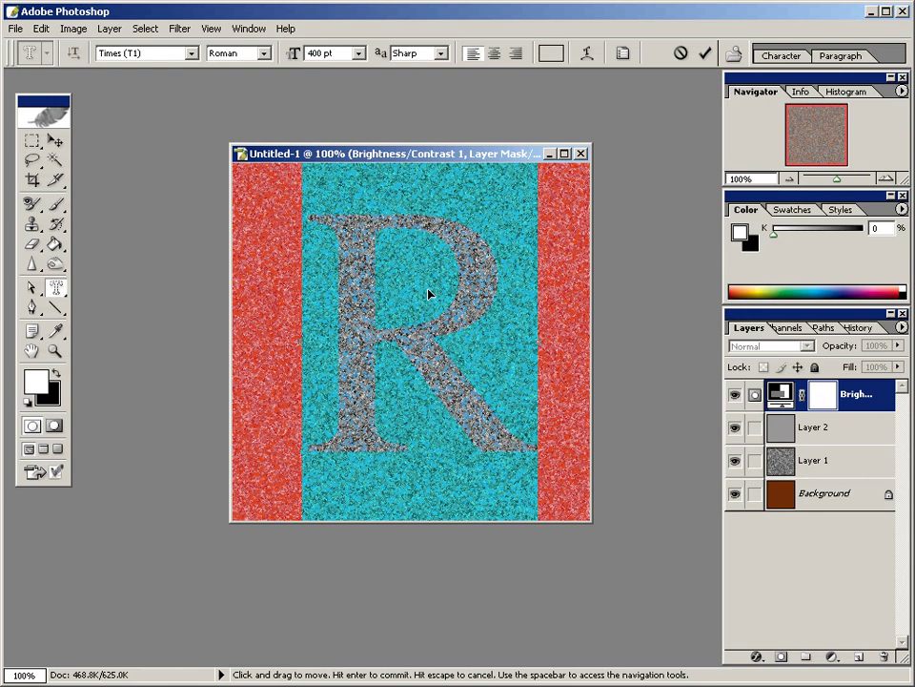
mouse_move(429, 290)
mouse_down()
mouse_move(421, 304)
mouse_move(428, 301)
mouse_up()
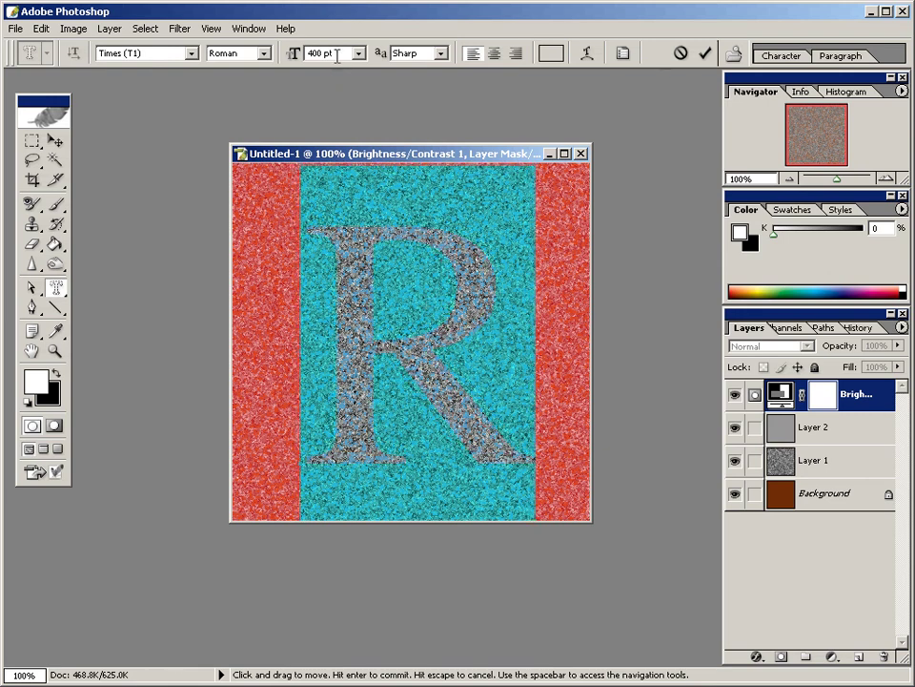
click(326, 52)
text(450)
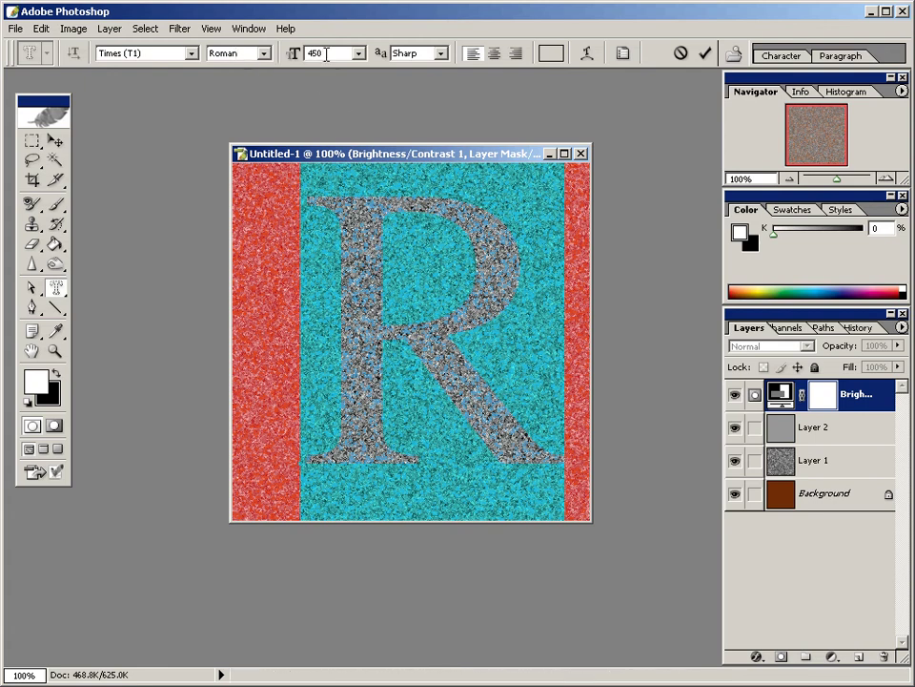
key(Return)
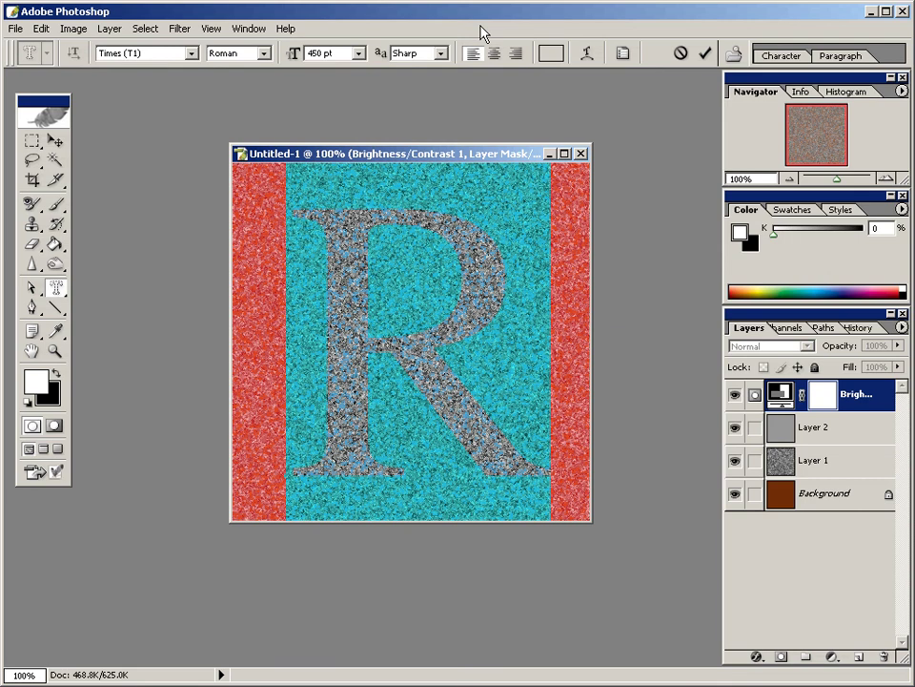
key(ctrl+Return)
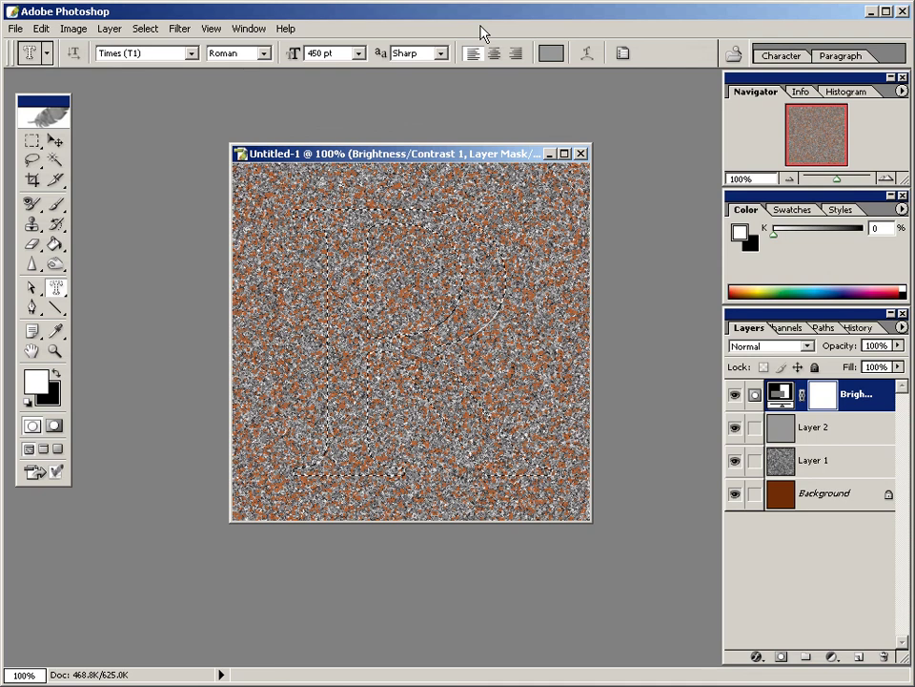
Copy Merged the R-shaped selection and paste it onto a new Layer 3
click(45, 29)
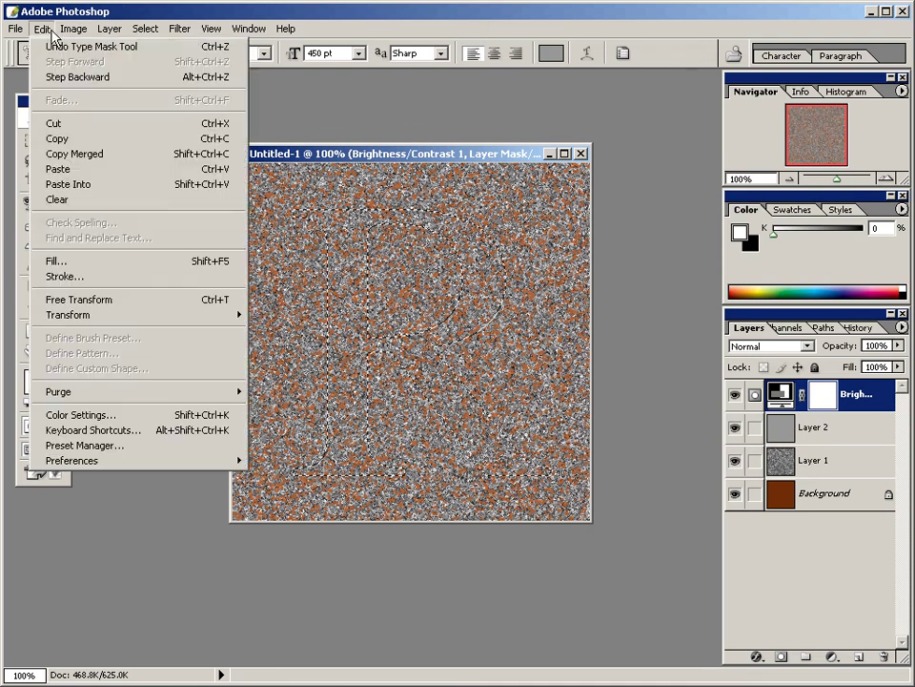
click(72, 154)
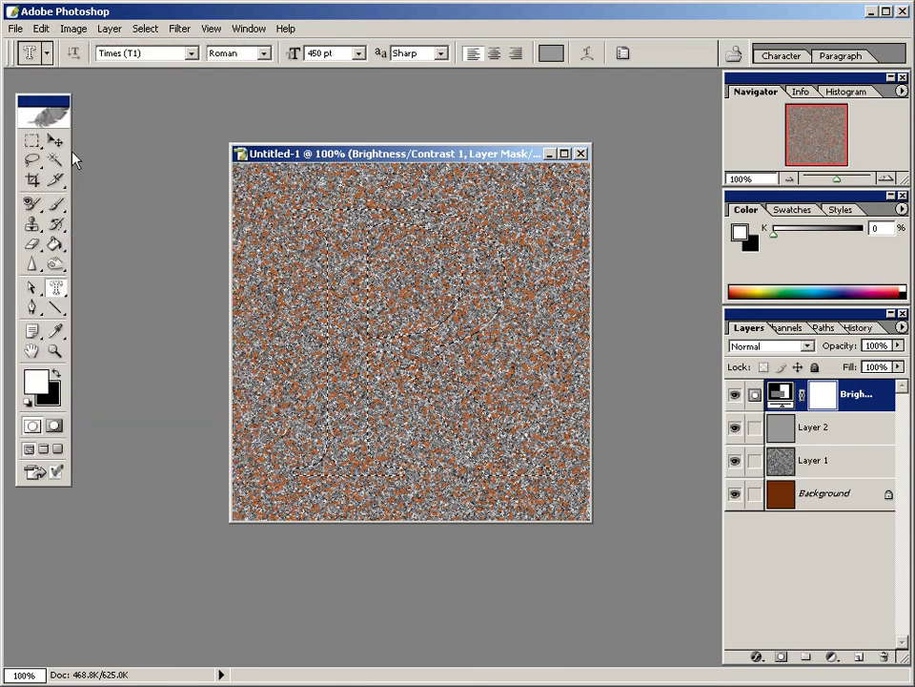
click(43, 30)
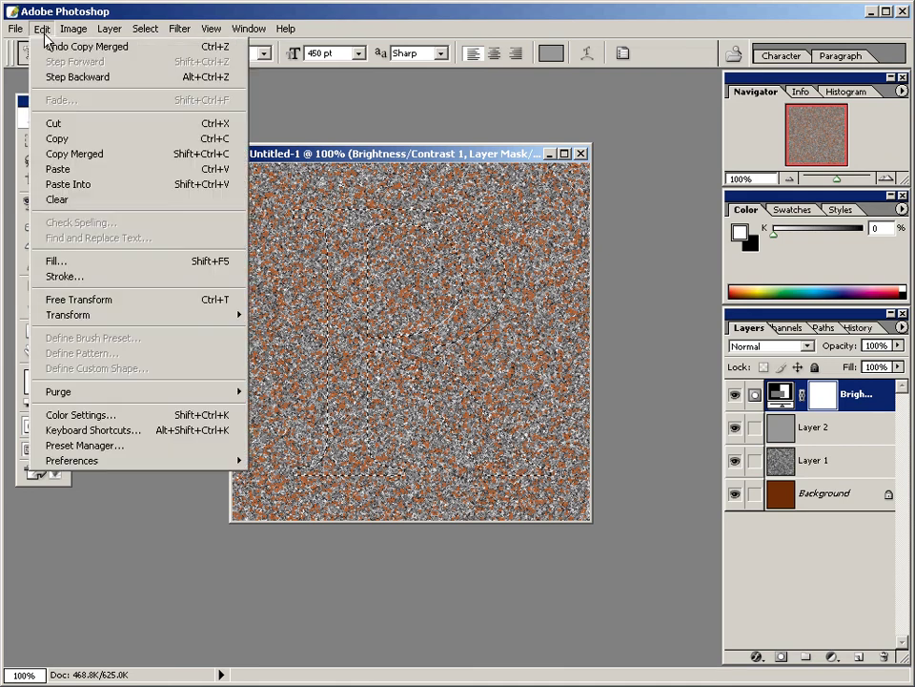
click(57, 168)
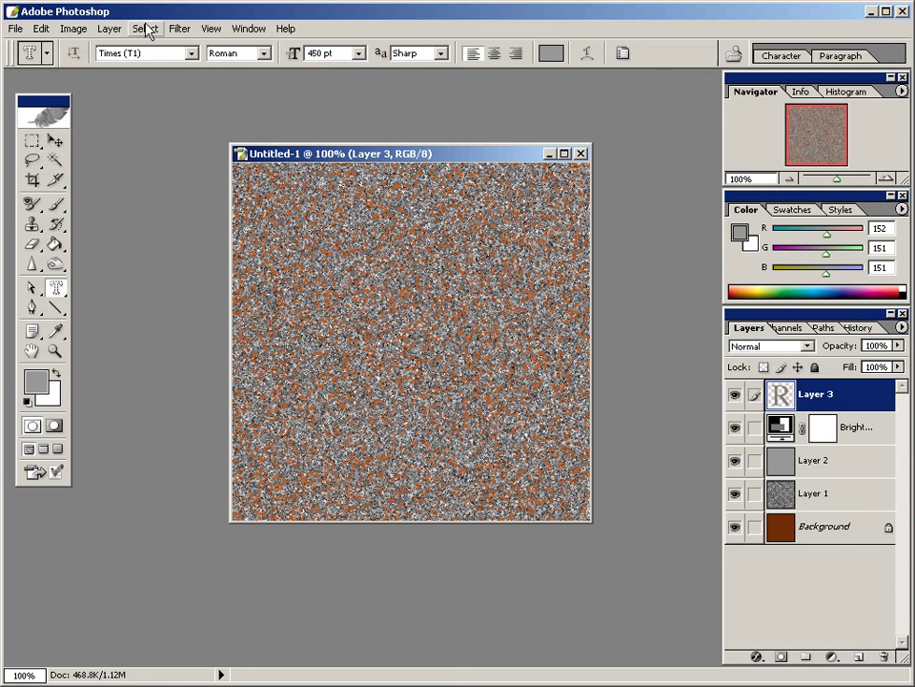
Give Layer 3 an Inner Shadow with opacity 100%, distance 3, choke 4 and size 13
click(112, 30)
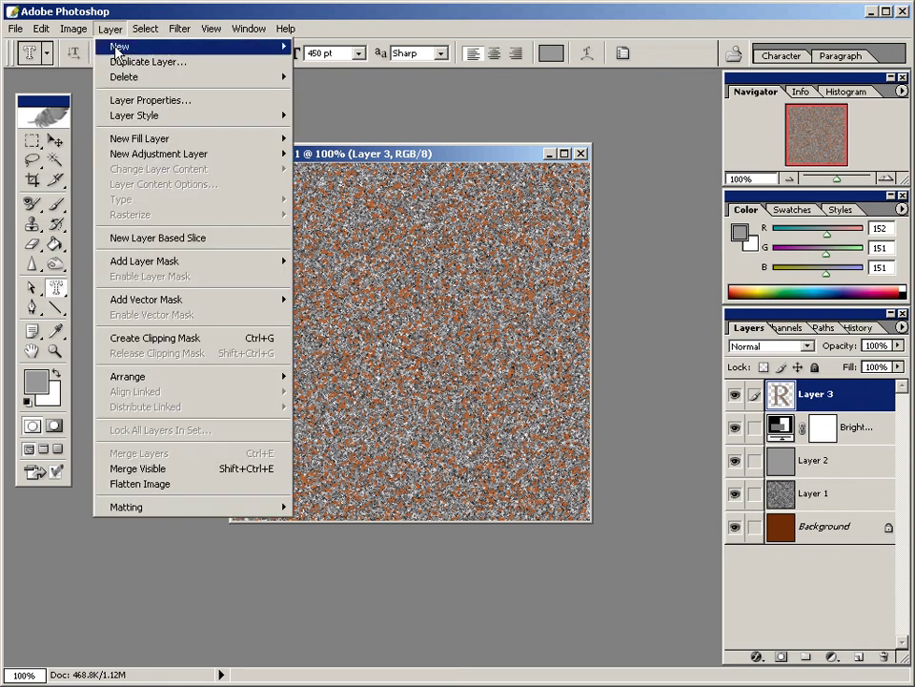
mouse_move(134, 115)
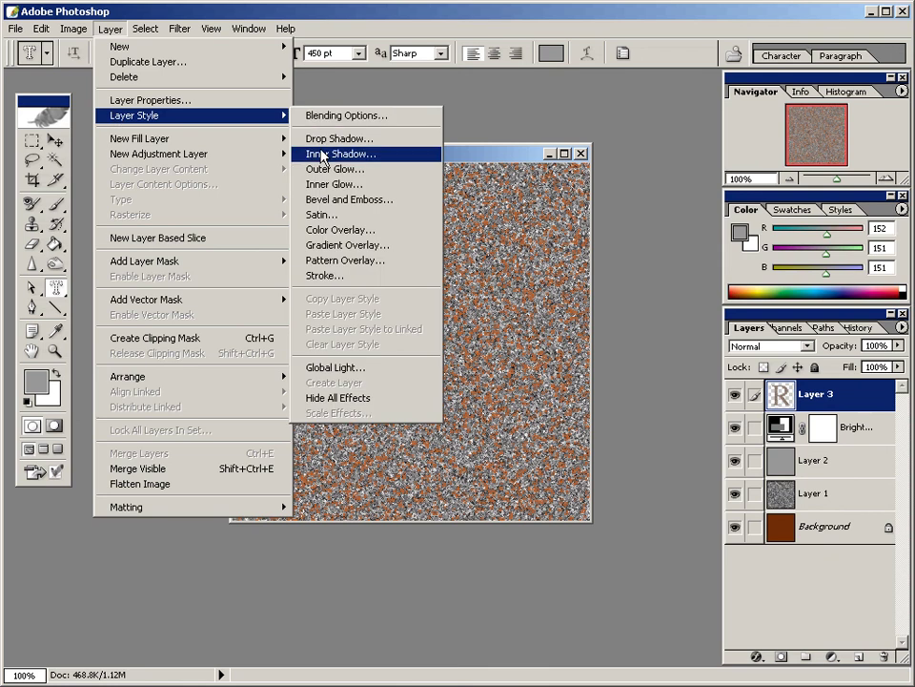
click(331, 154)
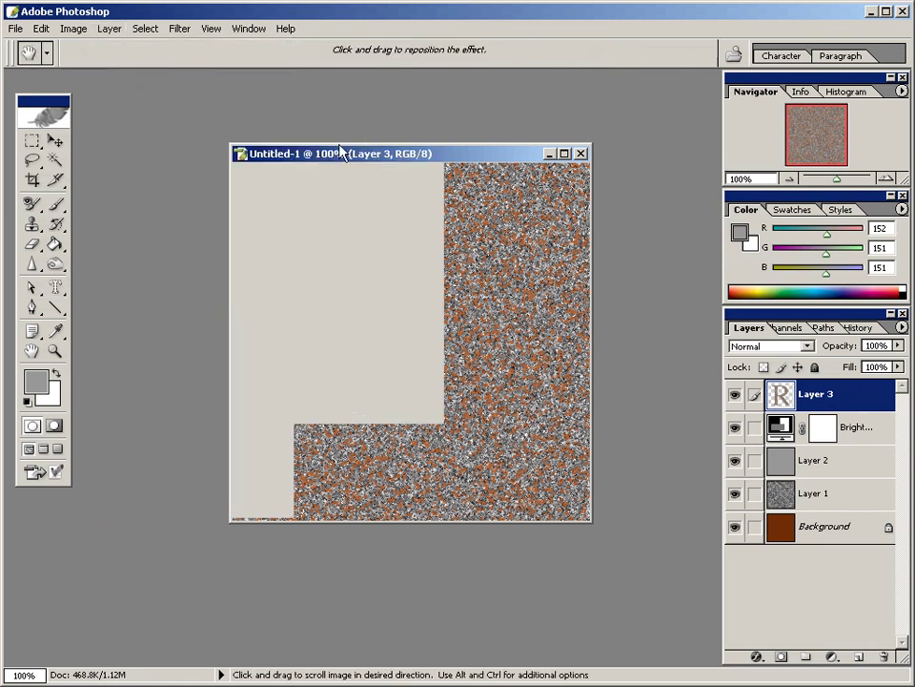
drag(488, 339, 485, 282)
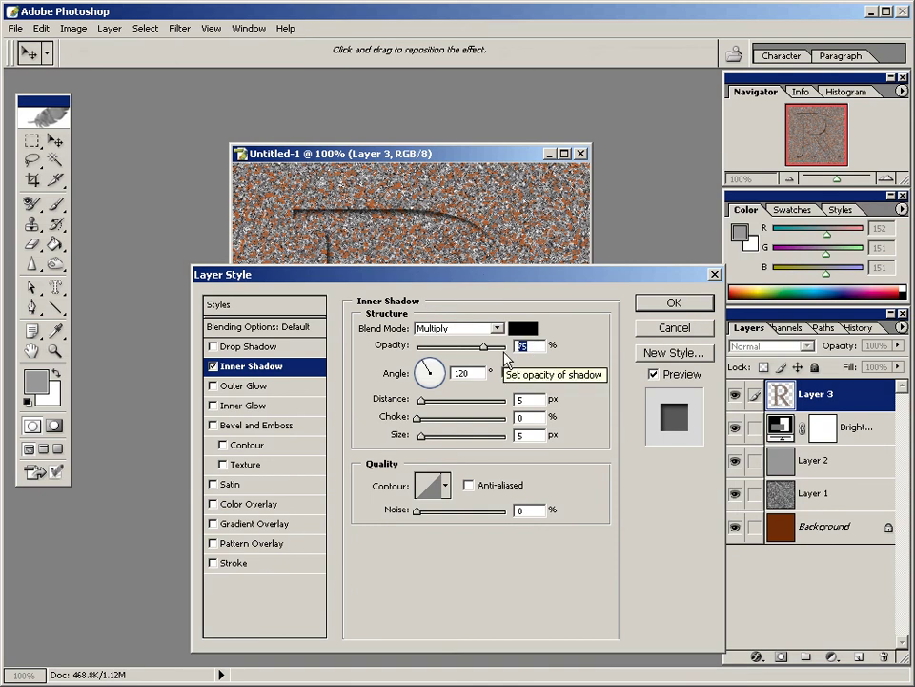
text(100)
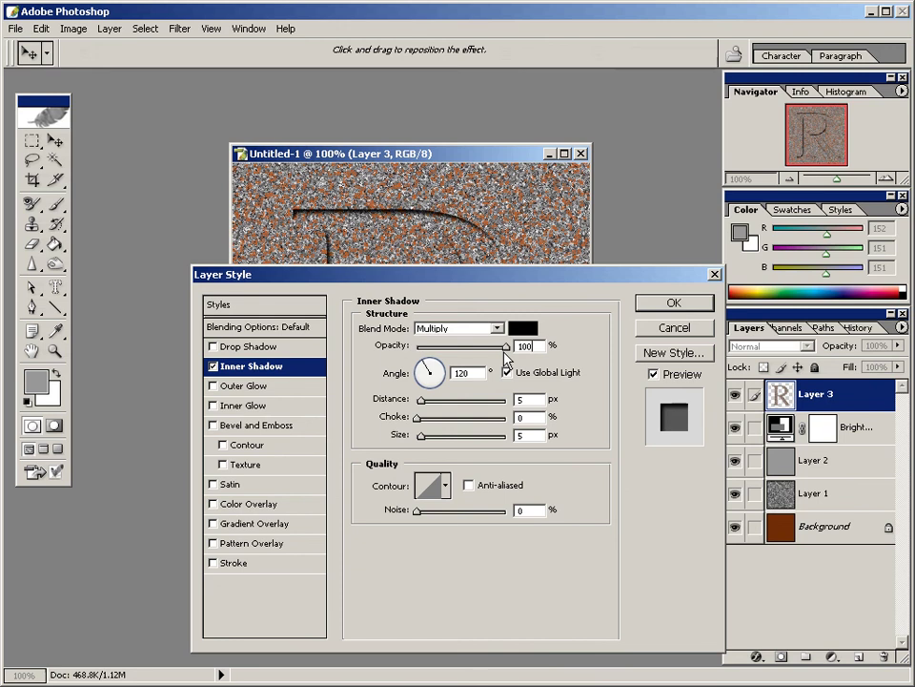
key(Tab)
text(3)
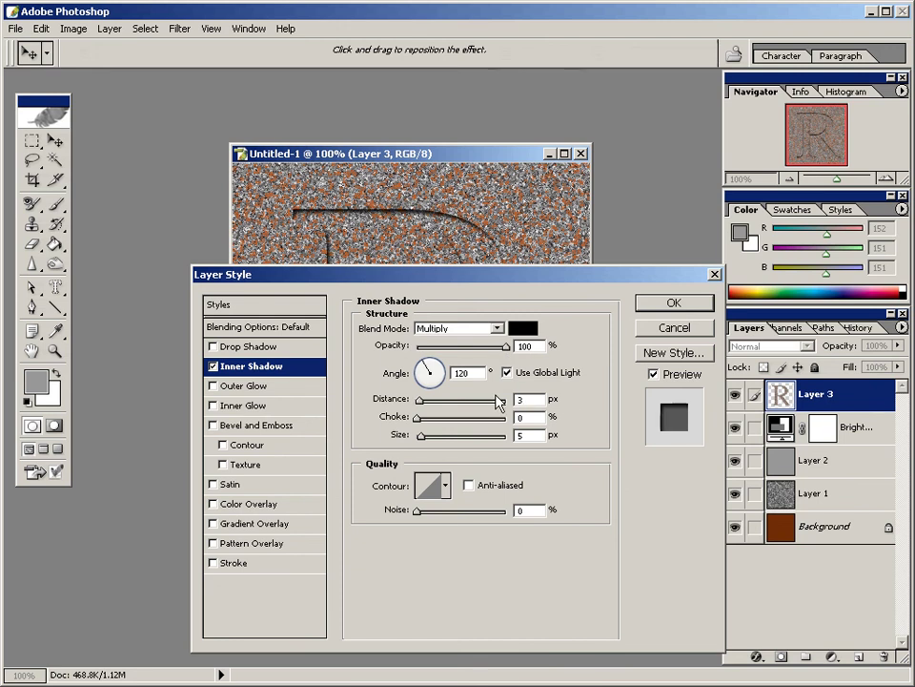
key(Tab)
text(4)
key(Tab)
text(13)
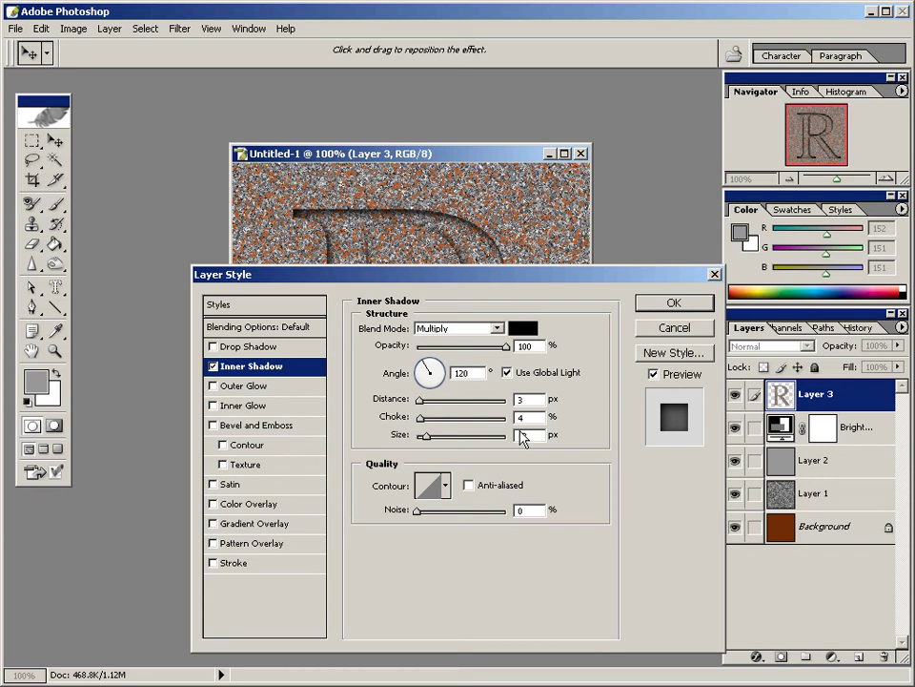
click(674, 302)
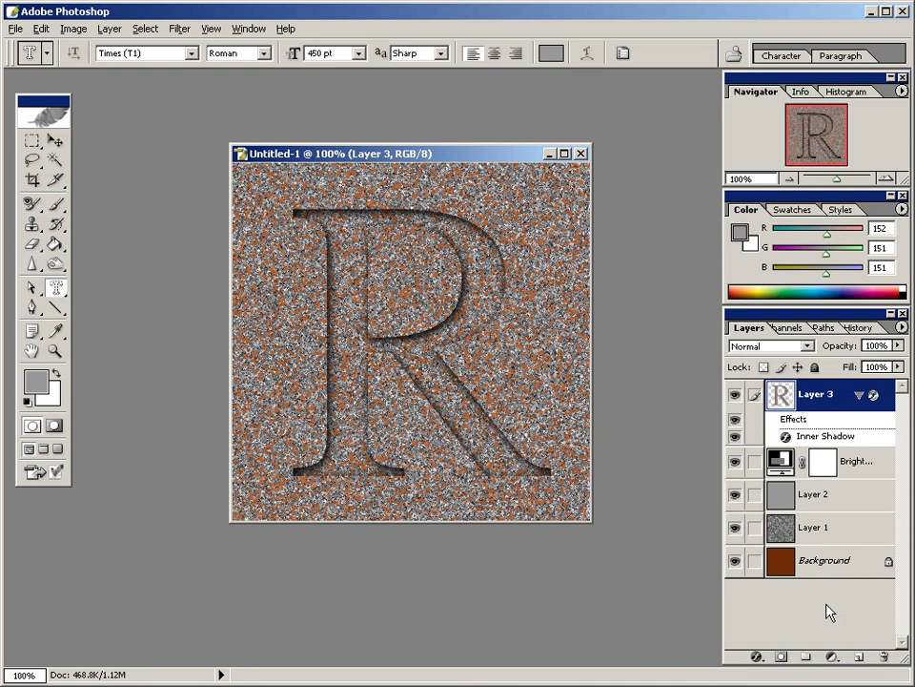
click(831, 658)
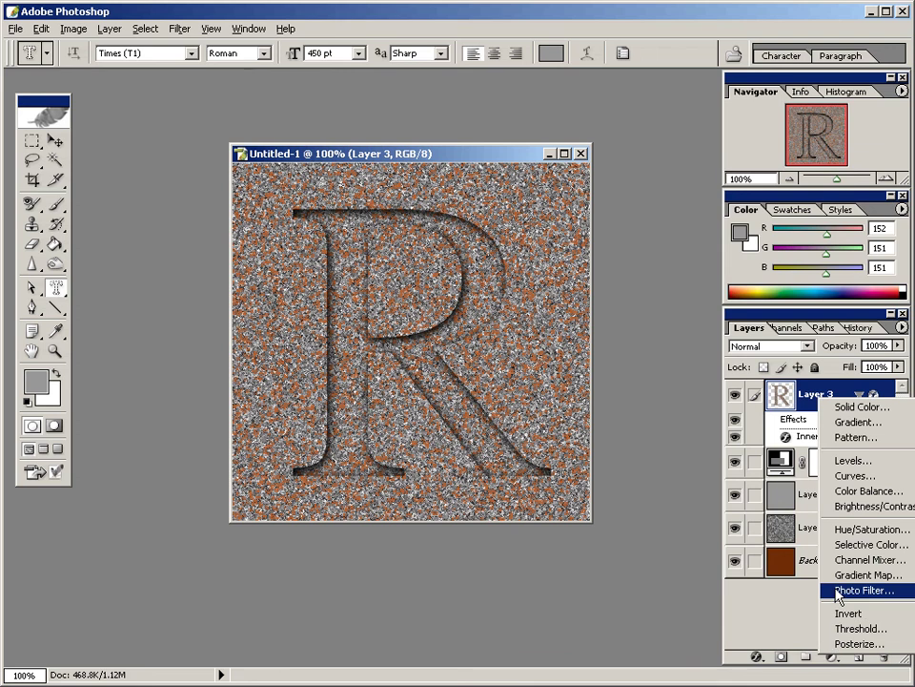
Add a Hue/Saturation adjustment clipped to the R layer, with saturation -100 and lightness -40
click(841, 534)
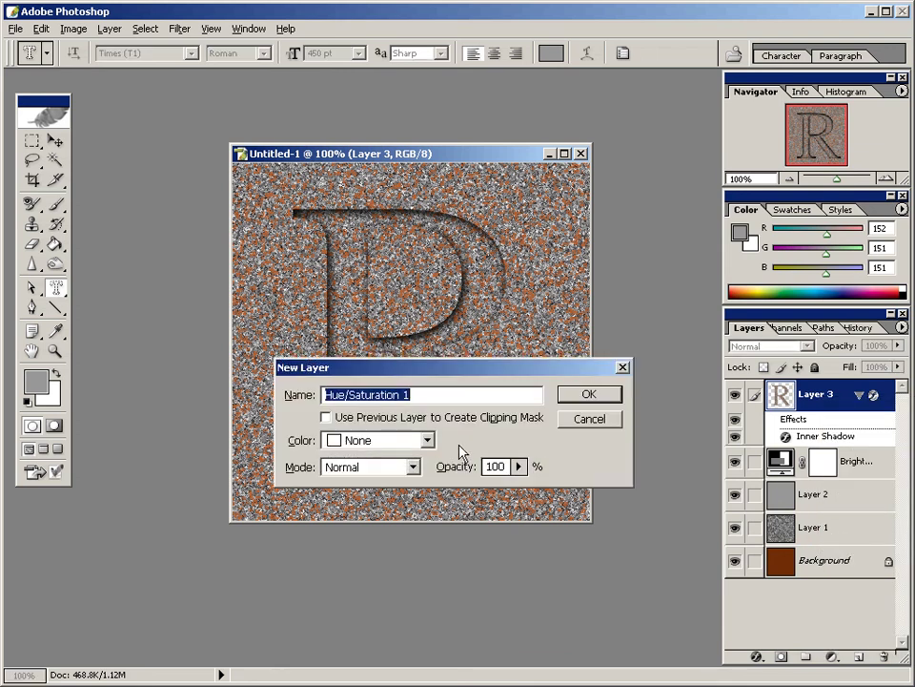
click(358, 417)
click(586, 399)
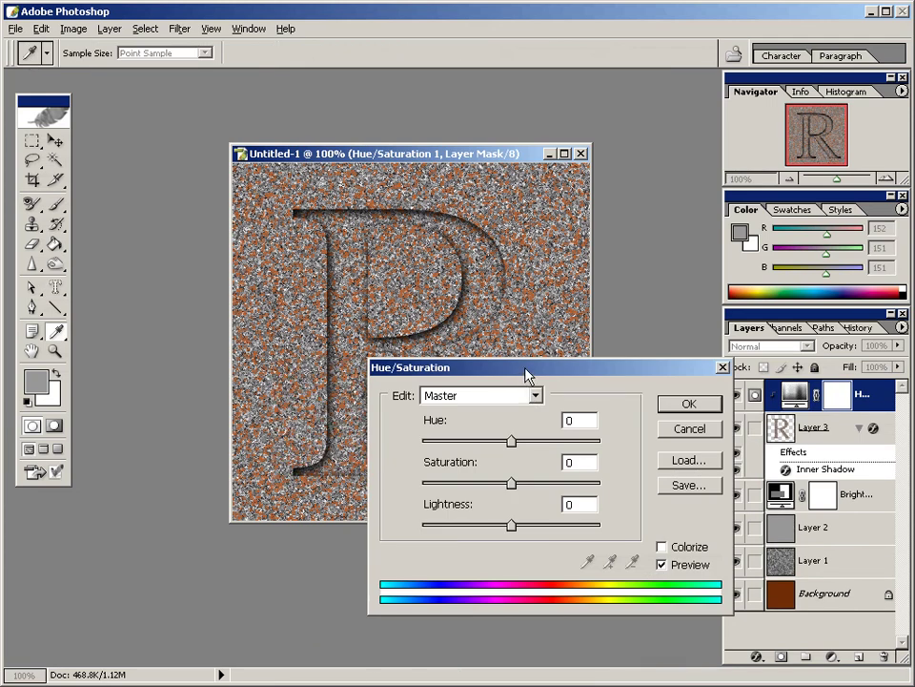
drag(527, 375, 492, 377)
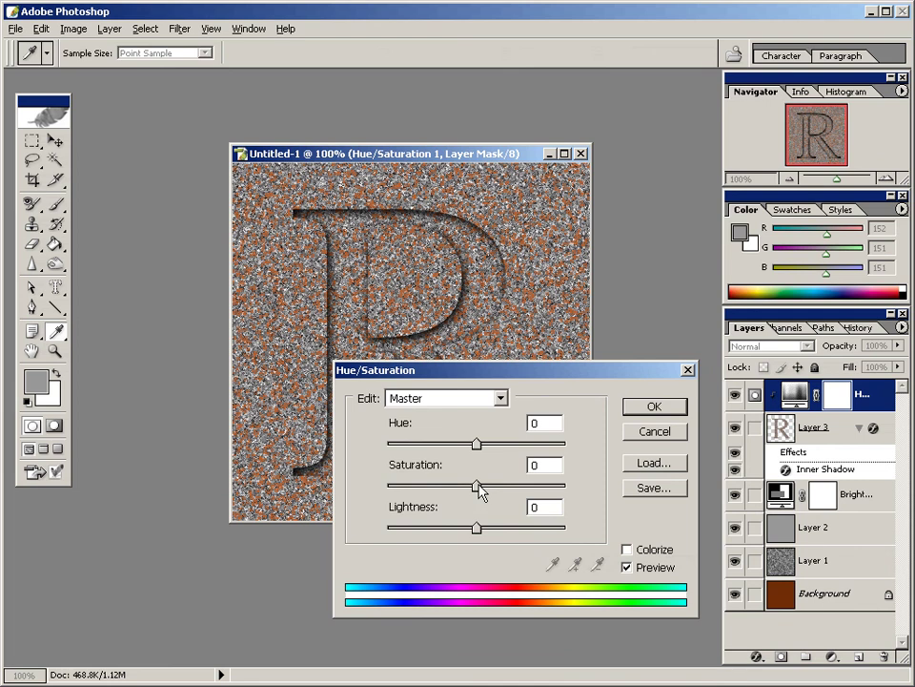
drag(479, 489, 377, 487)
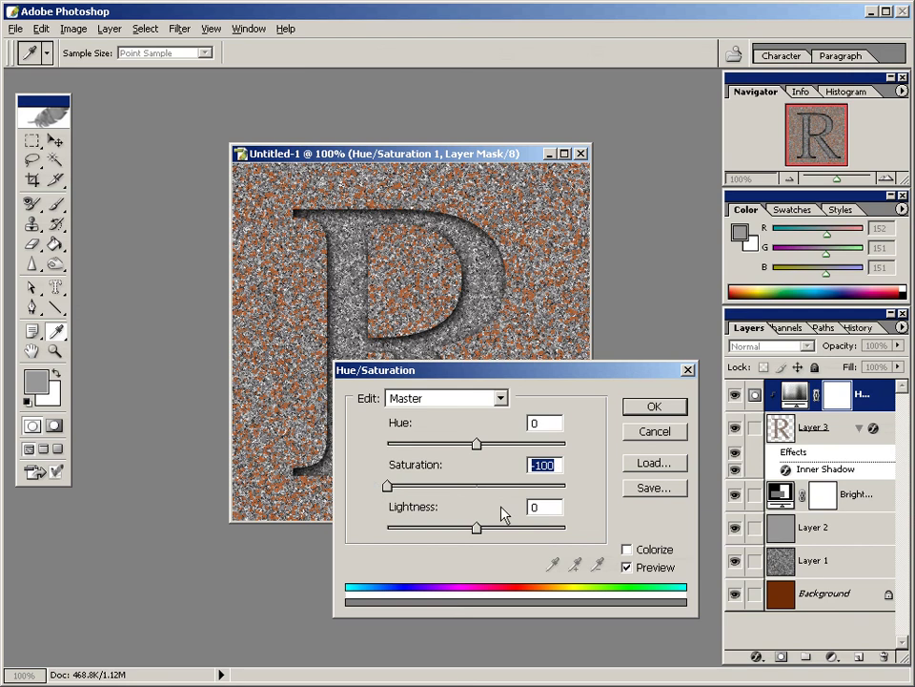
drag(476, 528, 442, 536)
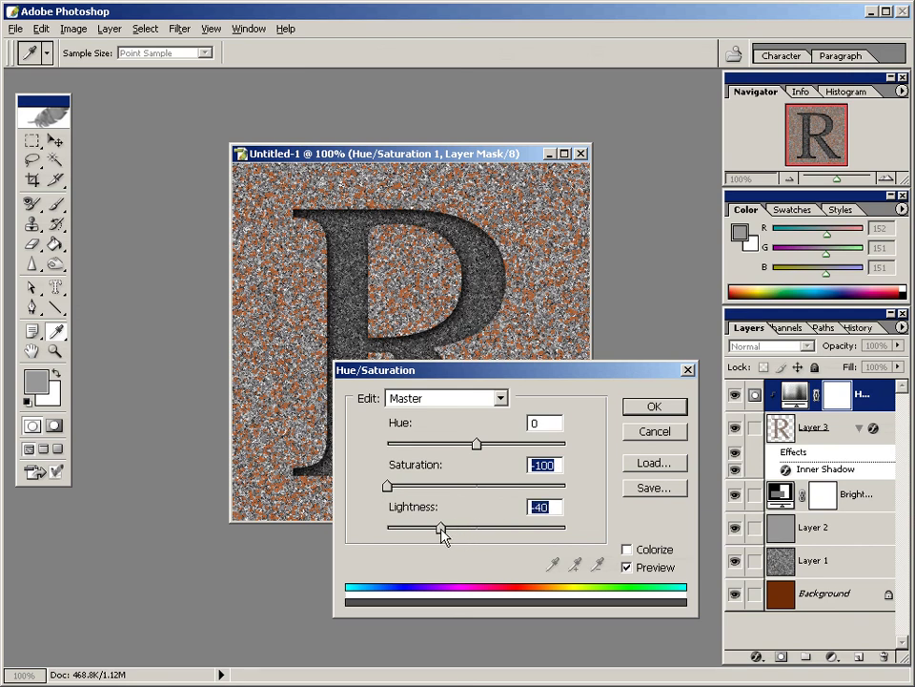
click(670, 414)
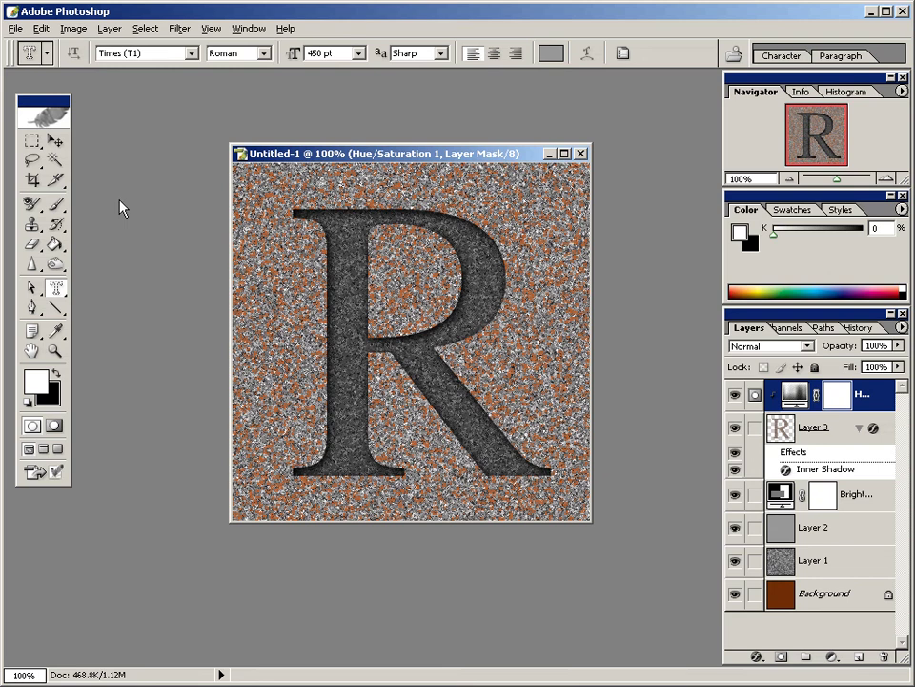
click(57, 204)
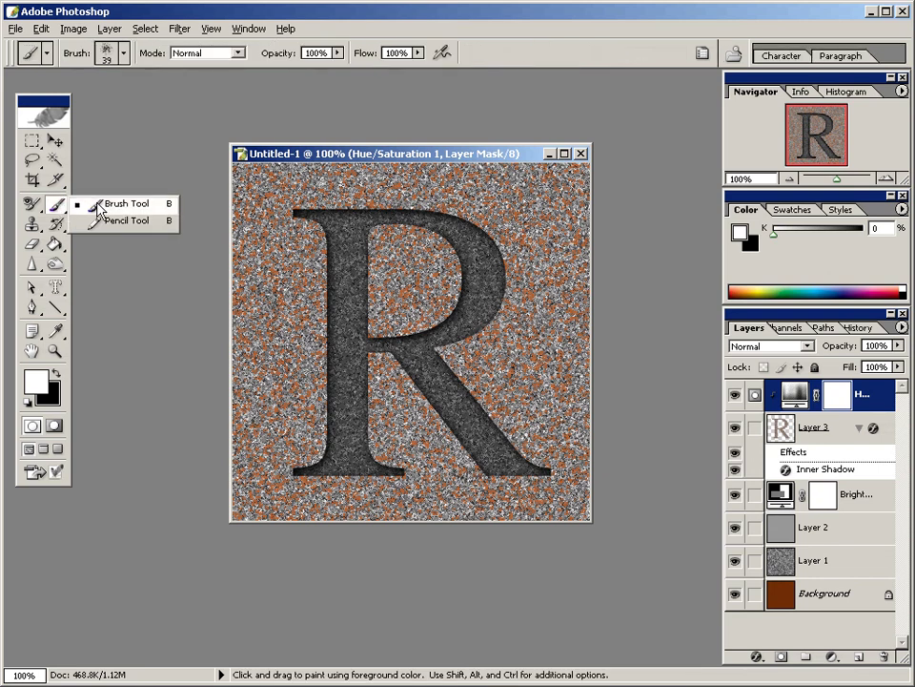
click(99, 210)
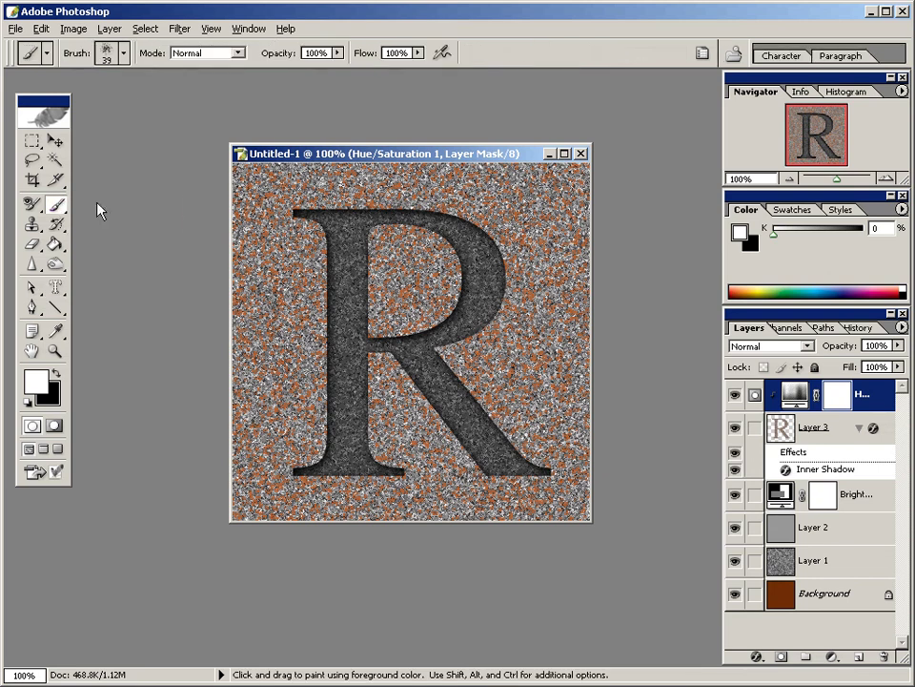
click(124, 55)
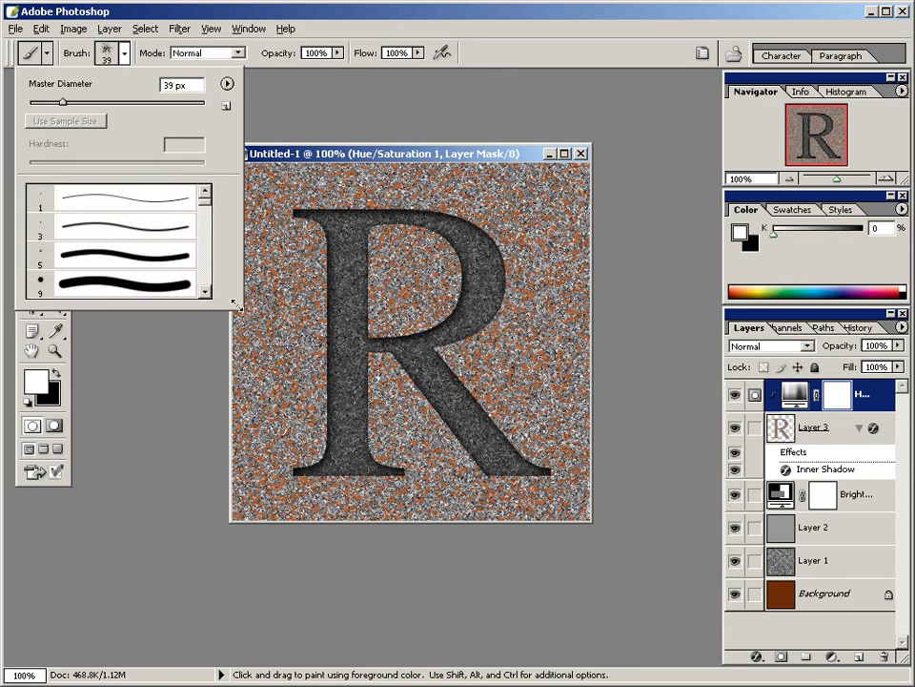
drag(237, 303, 239, 498)
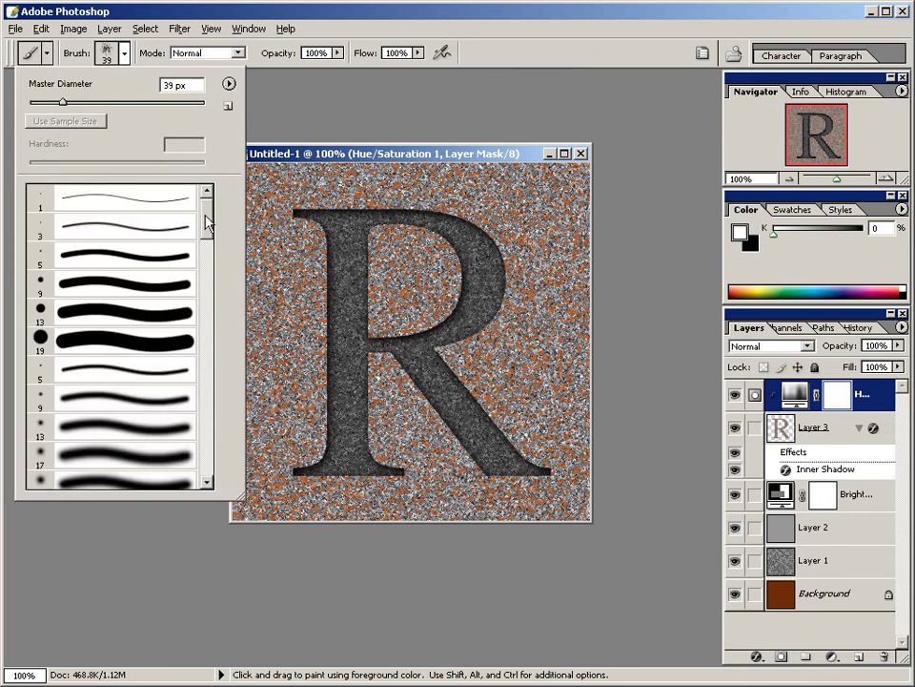
drag(208, 222, 206, 245)
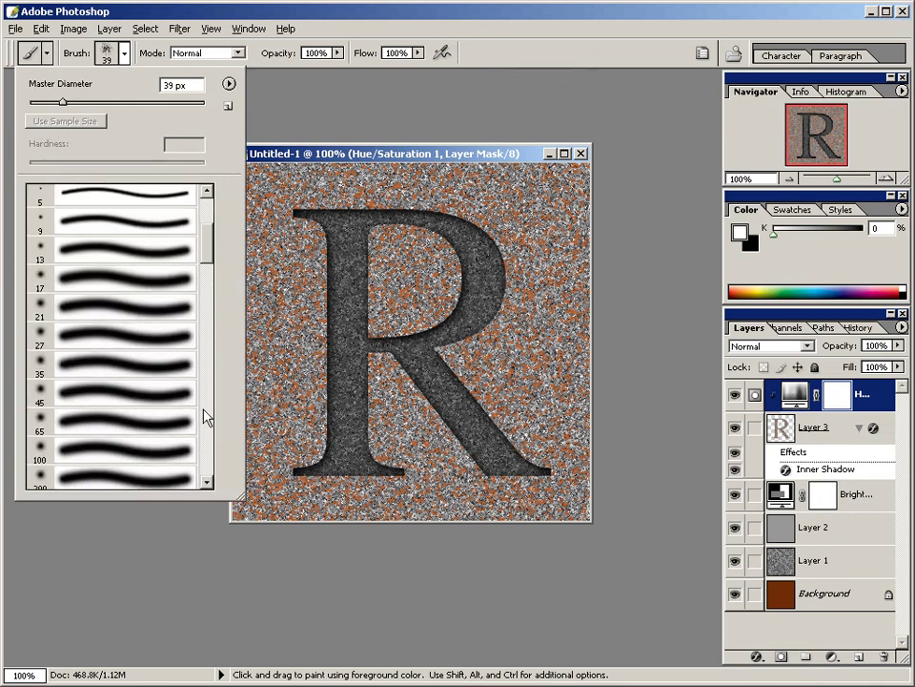
click(204, 458)
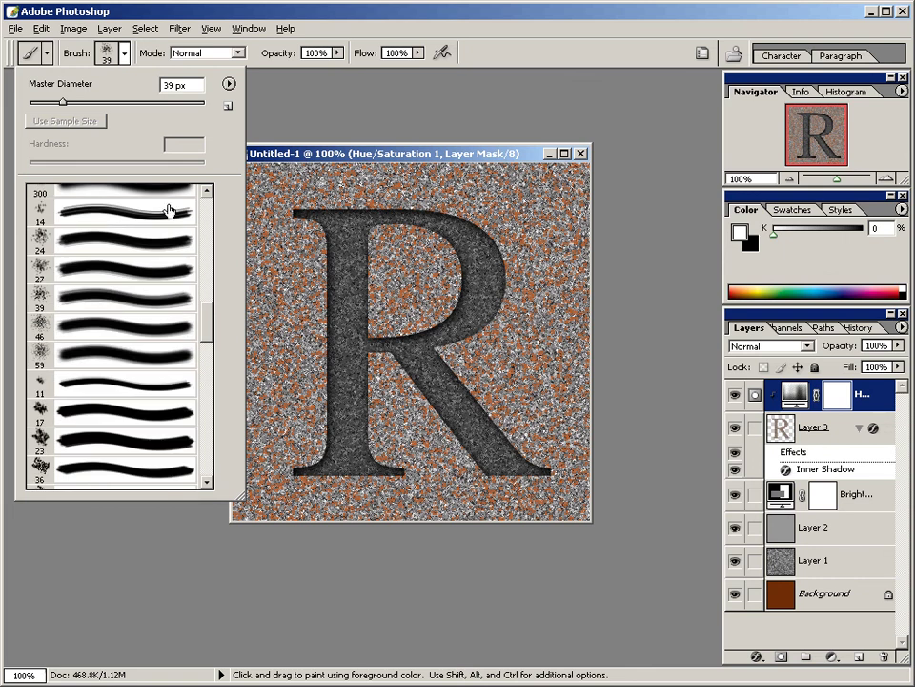
click(103, 336)
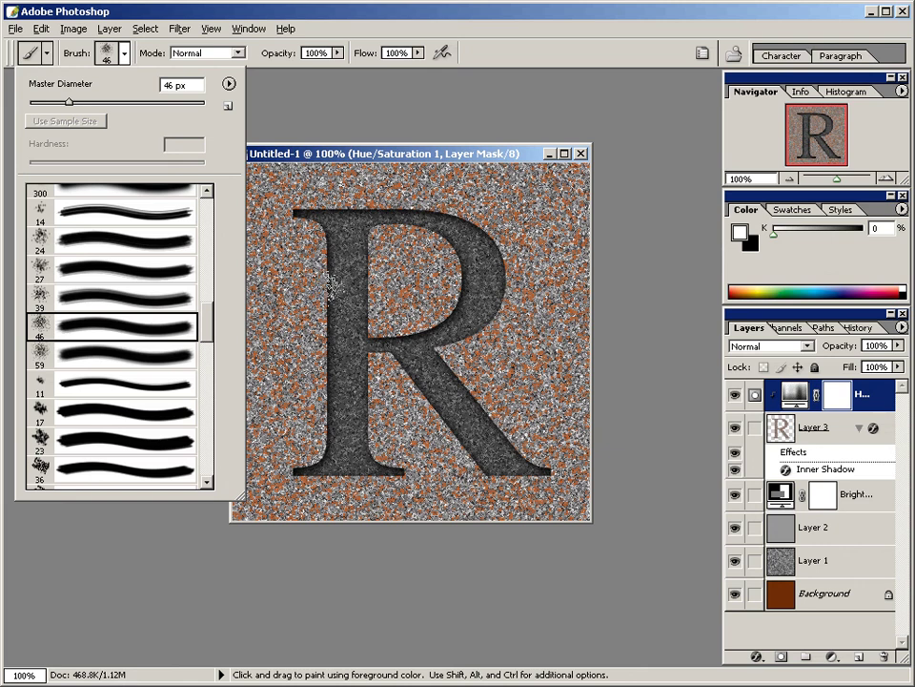
click(133, 303)
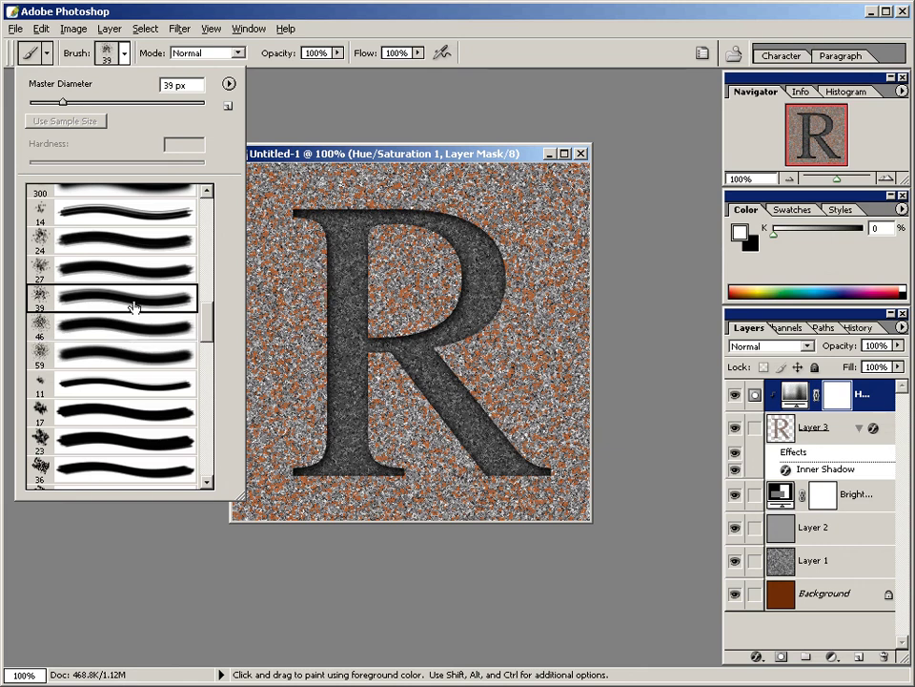
click(160, 335)
click(143, 306)
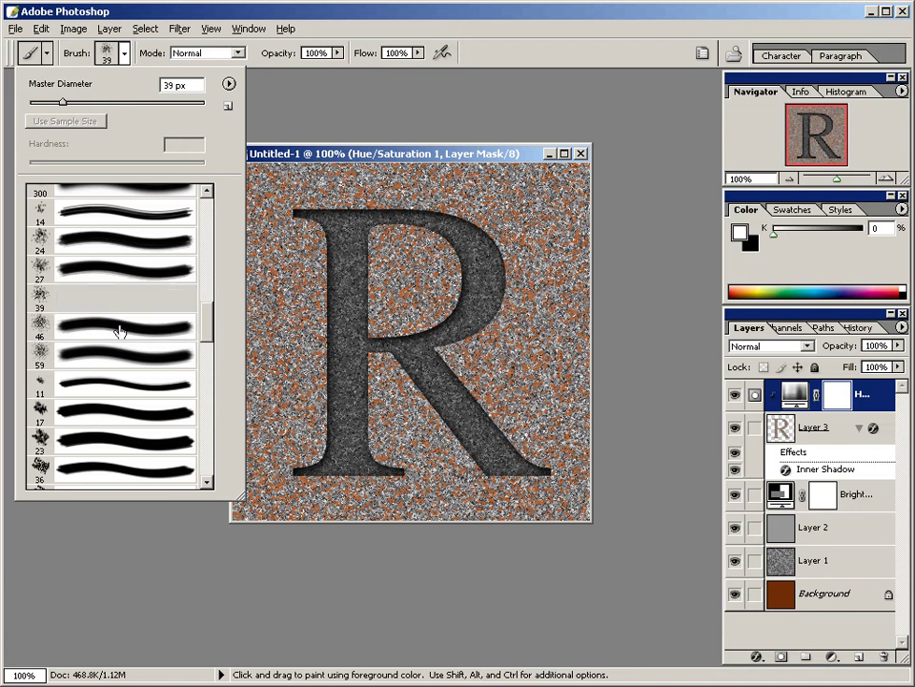
click(121, 329)
click(127, 301)
click(143, 327)
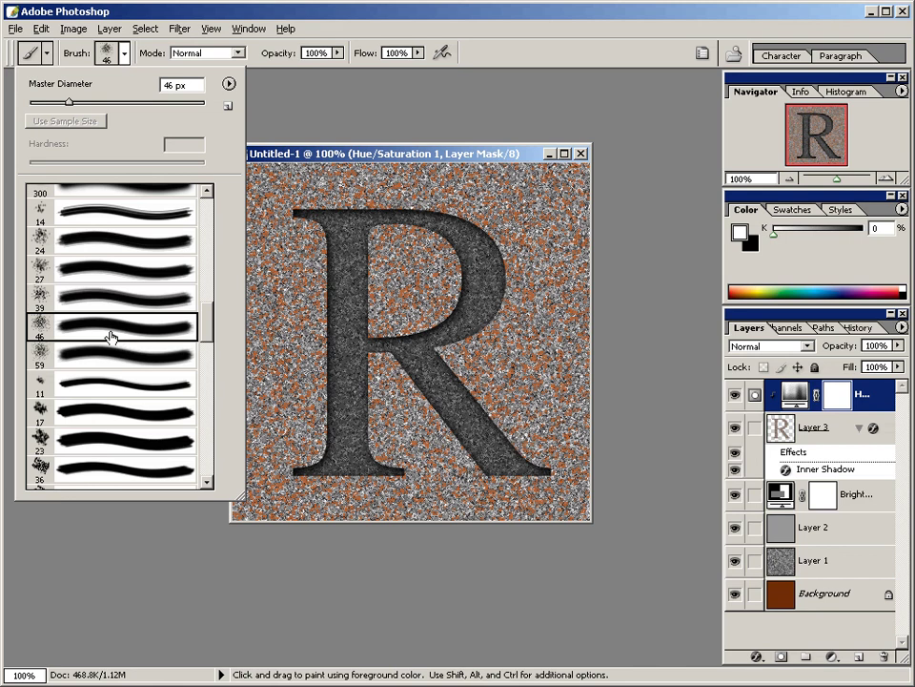
key(Escape)
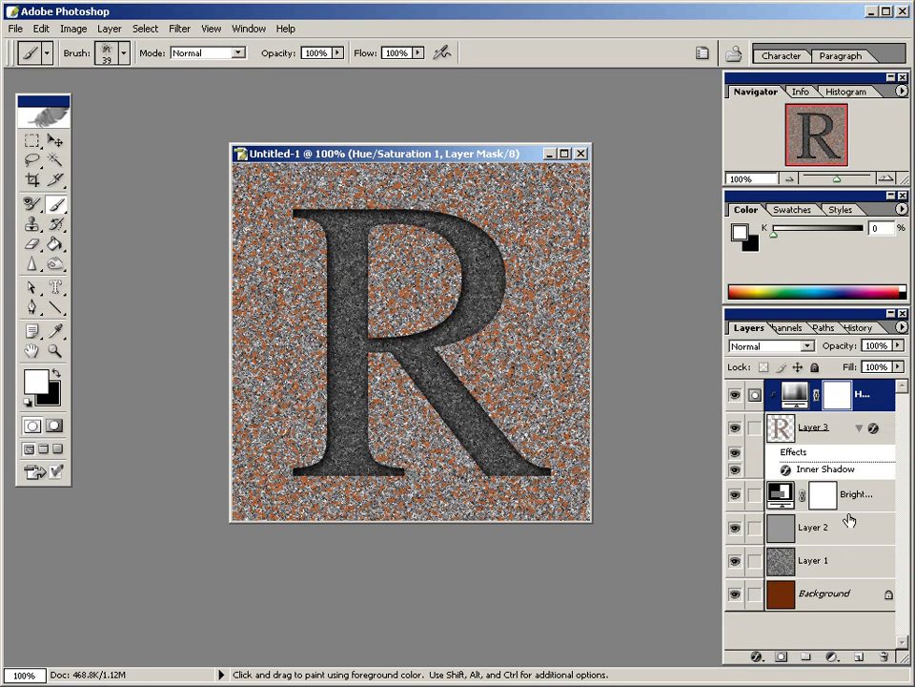
On Layer 2, paint light grey spatter wear along the R's stem, upper-left serif and stem edges
click(843, 531)
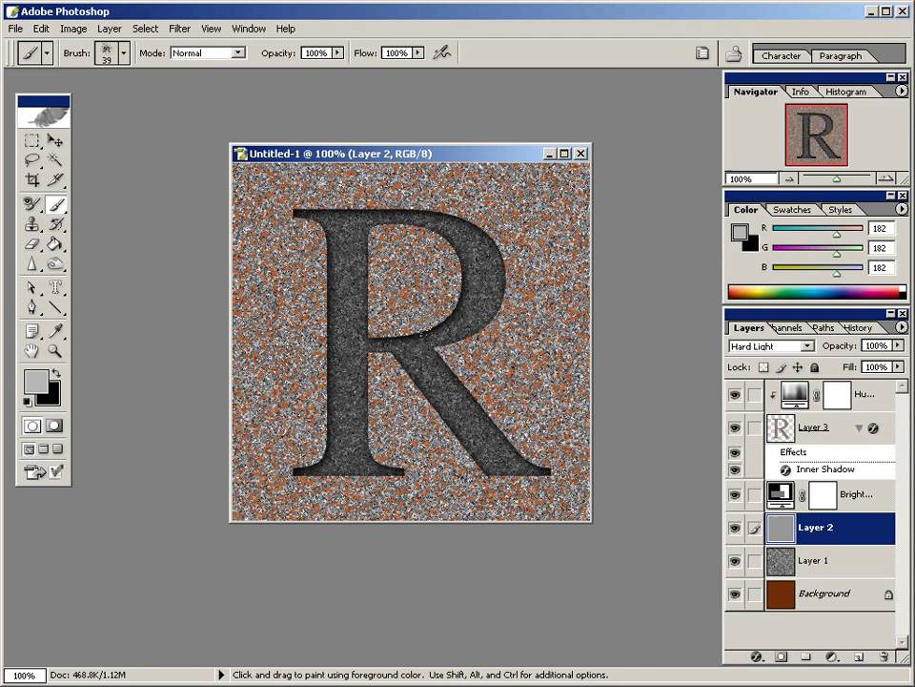
click(334, 234)
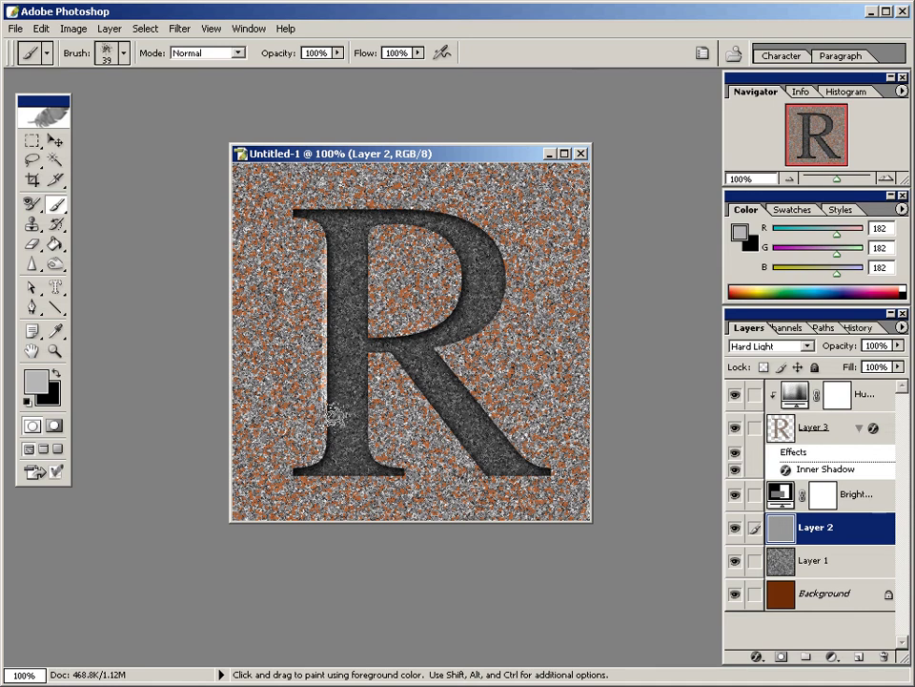
mouse_move(335, 416)
mouse_down()
mouse_move(320, 463)
mouse_move(304, 468)
mouse_move(394, 468)
mouse_up()
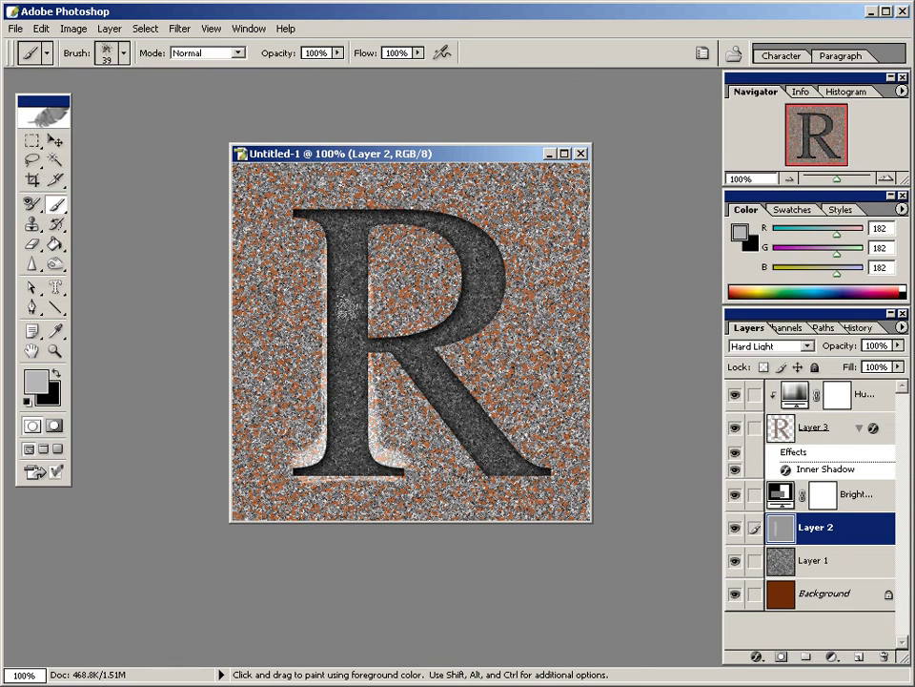
mouse_move(352, 204)
mouse_down()
mouse_move(410, 217)
mouse_move(495, 249)
mouse_move(479, 307)
mouse_move(490, 289)
mouse_move(467, 312)
mouse_move(480, 253)
mouse_move(458, 307)
mouse_move(511, 450)
mouse_up()
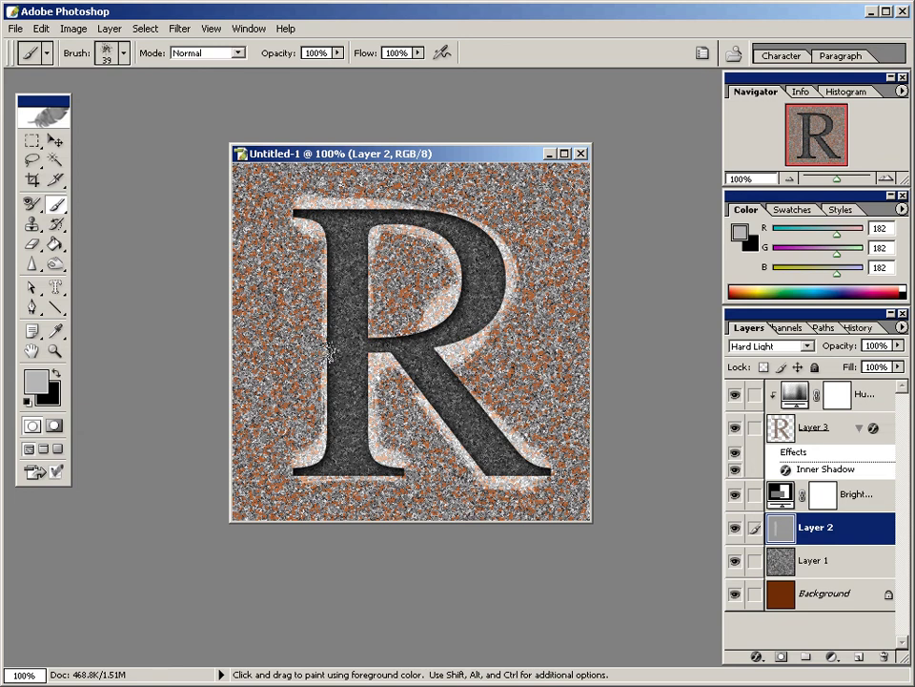
drag(374, 355, 379, 267)
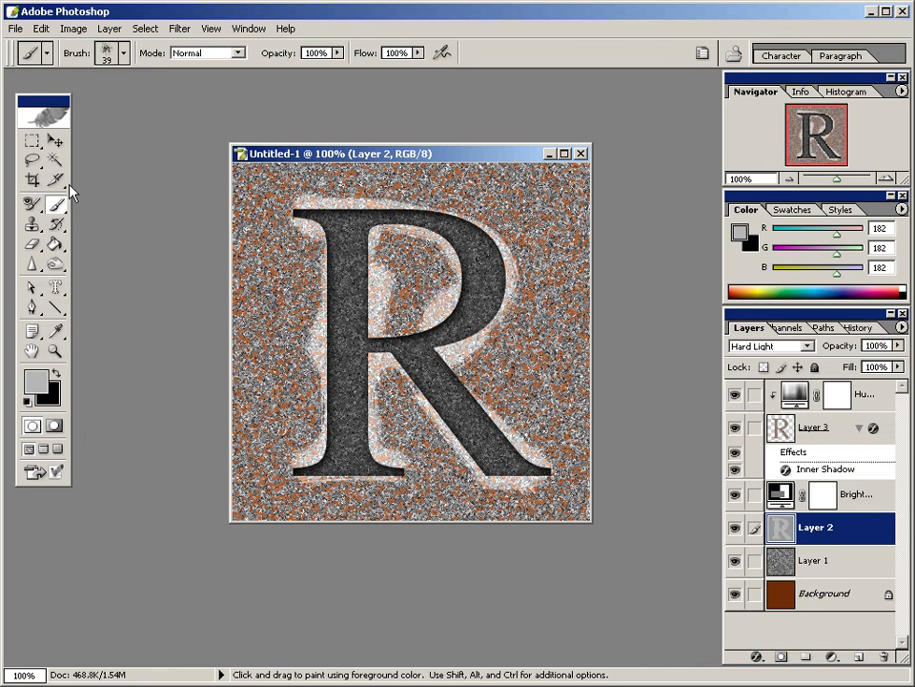
drag(57, 204, 94, 218)
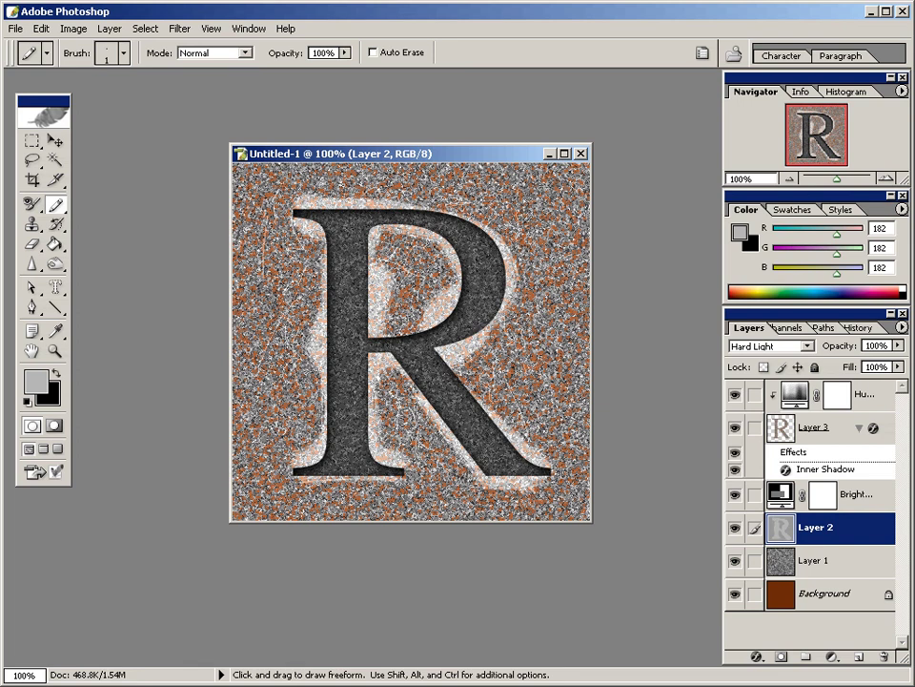
Dab more light paint with the spatter brush on Layer 2, undoing the left-edge whitish patch
drag(56, 204, 105, 202)
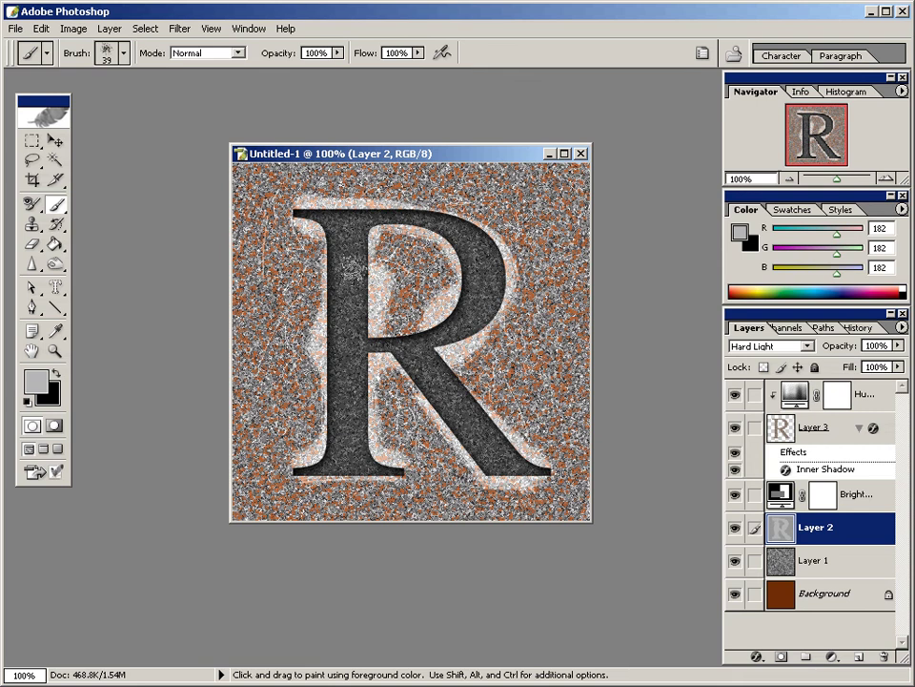
mouse_move(570, 309)
mouse_down()
mouse_move(432, 227)
mouse_move(408, 297)
mouse_move(405, 289)
mouse_move(385, 310)
mouse_up()
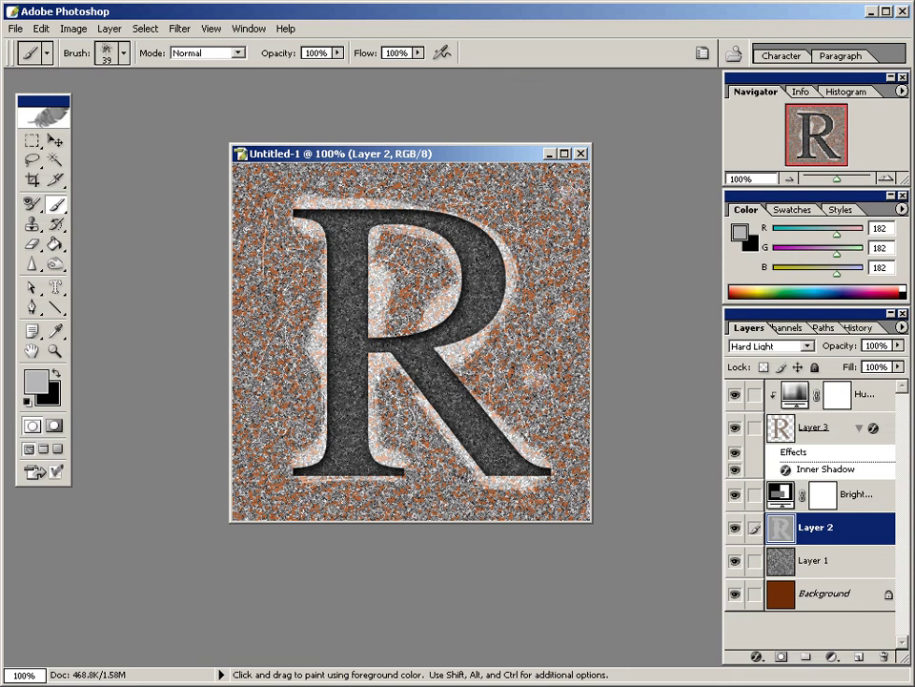
drag(256, 467, 250, 405)
click(41, 29)
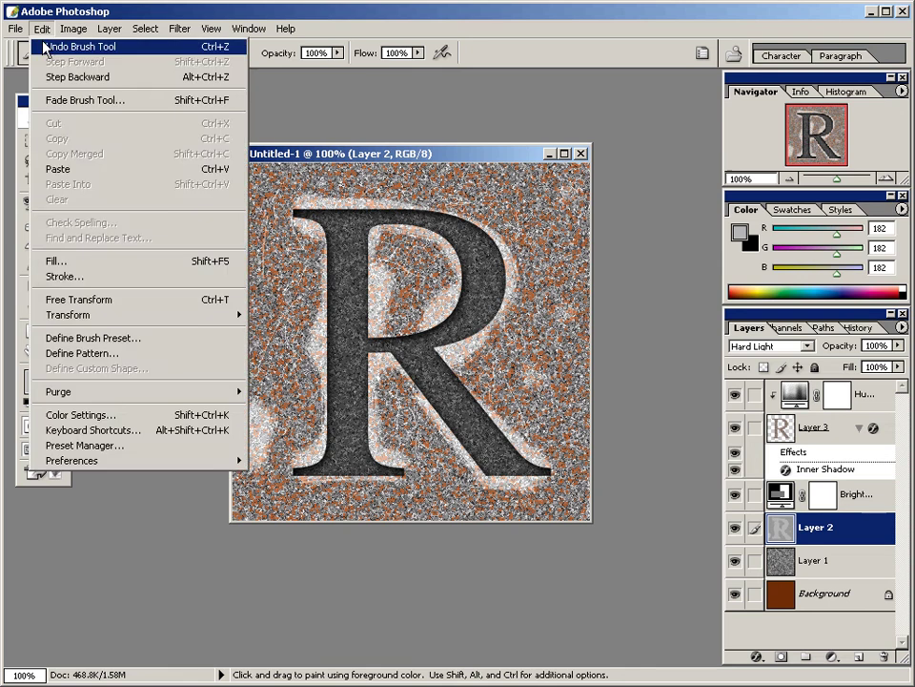
click(43, 45)
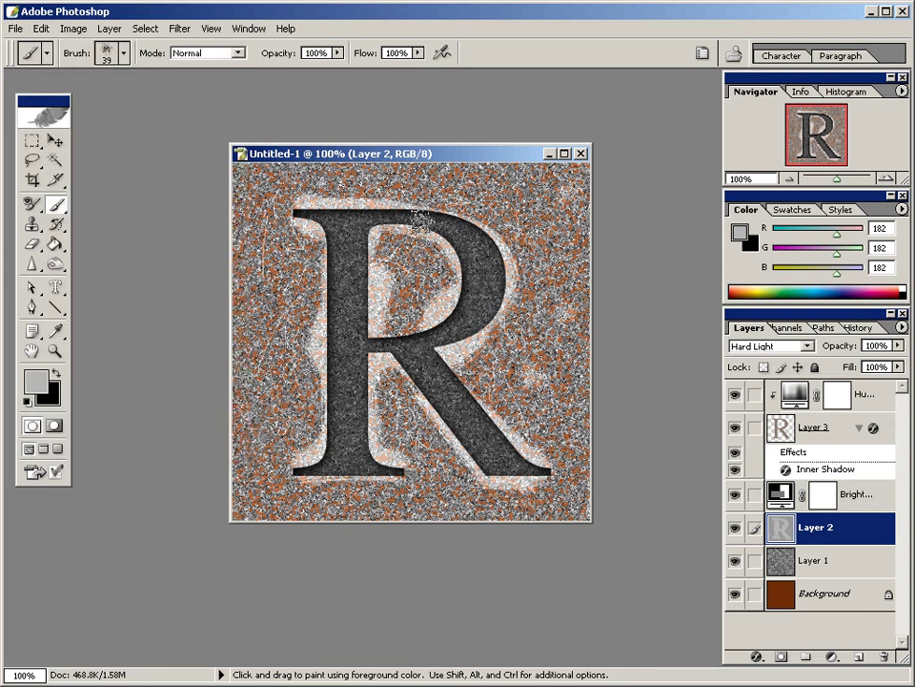
Brush a whitish patch on the R bowl's upper right, undo it, then restore it
drag(464, 226, 481, 240)
key(ctrl+z)
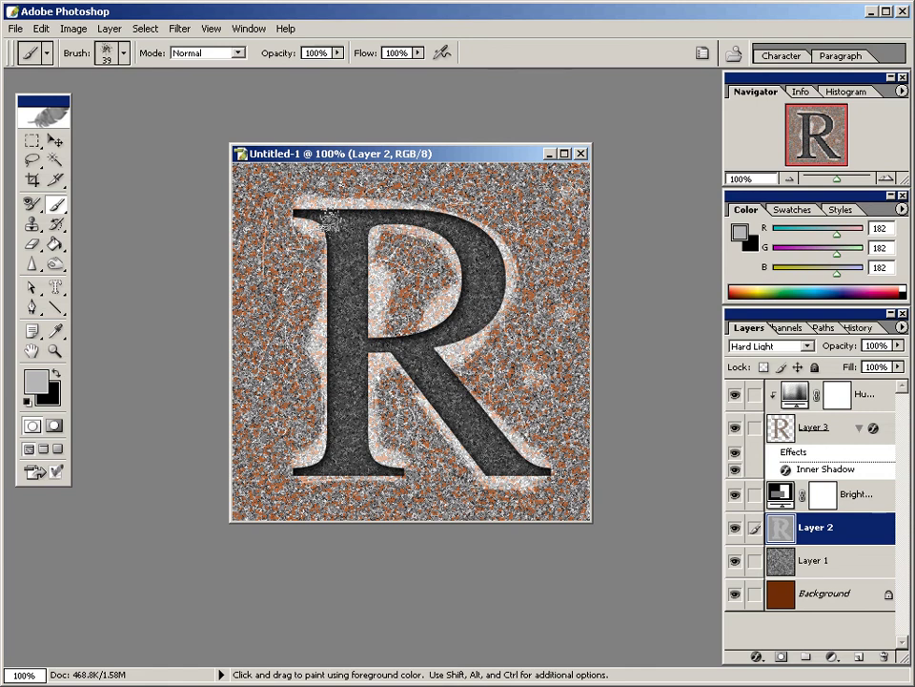
key(ctrl+z)
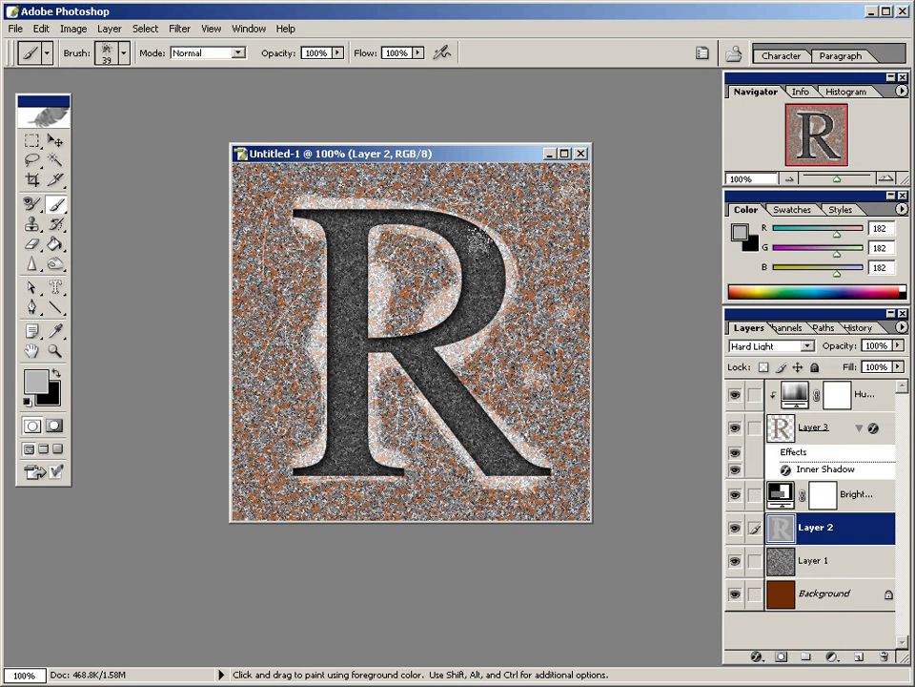
Set the foreground colour to lighter grey 218, 218, 218 (DADADA) and undo the trial brush stroke
click(36, 382)
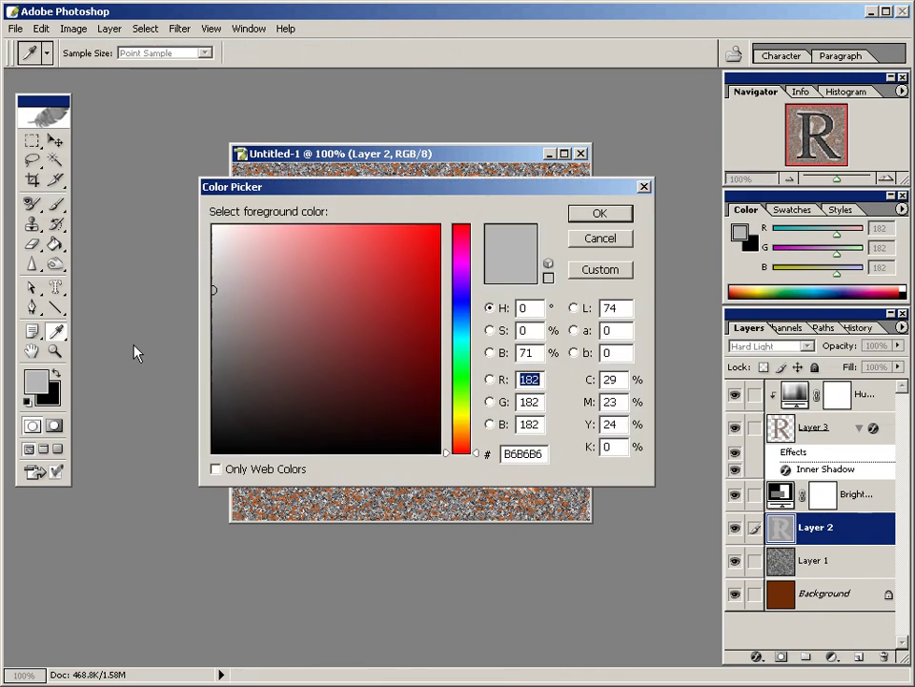
click(212, 258)
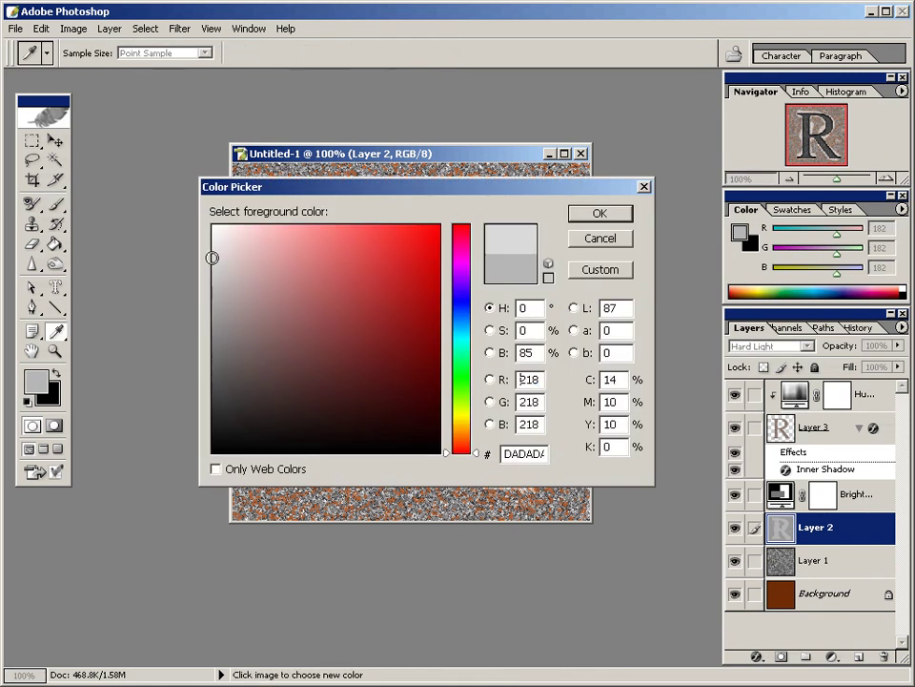
click(599, 217)
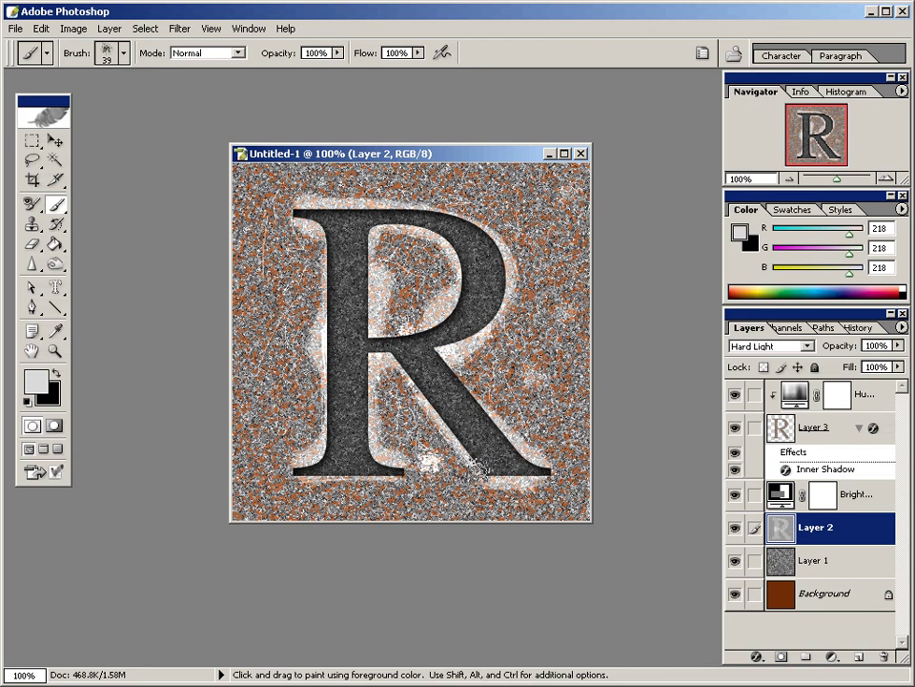
click(41, 28)
click(59, 46)
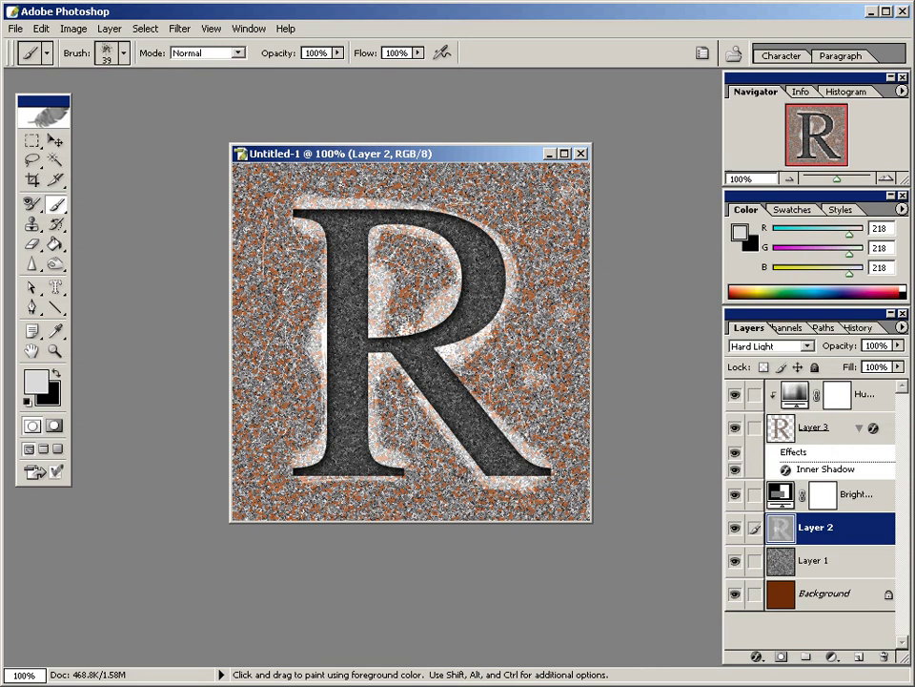
click(326, 274)
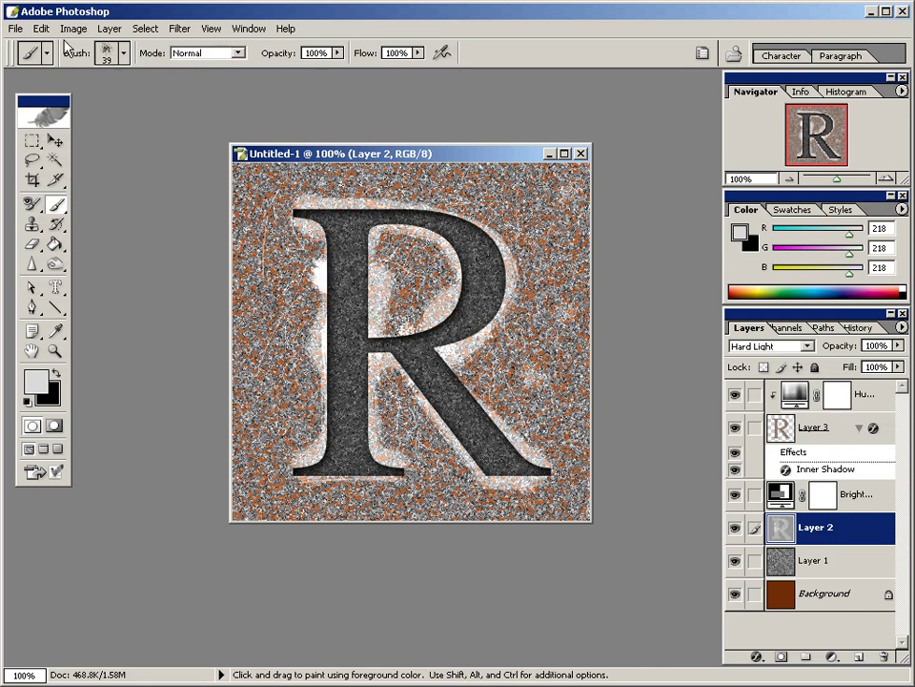
key(ctrl+z)
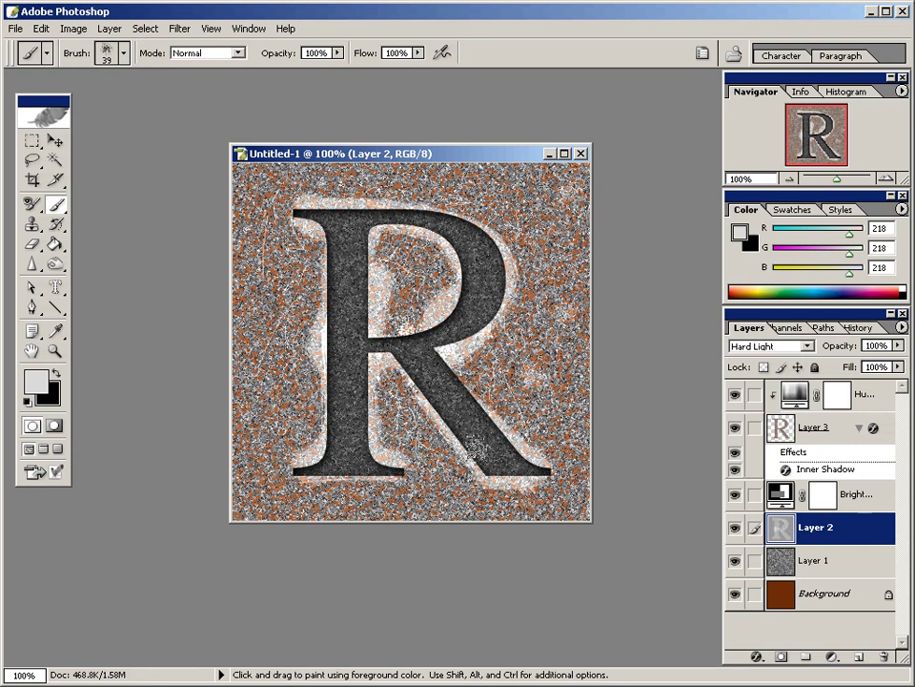